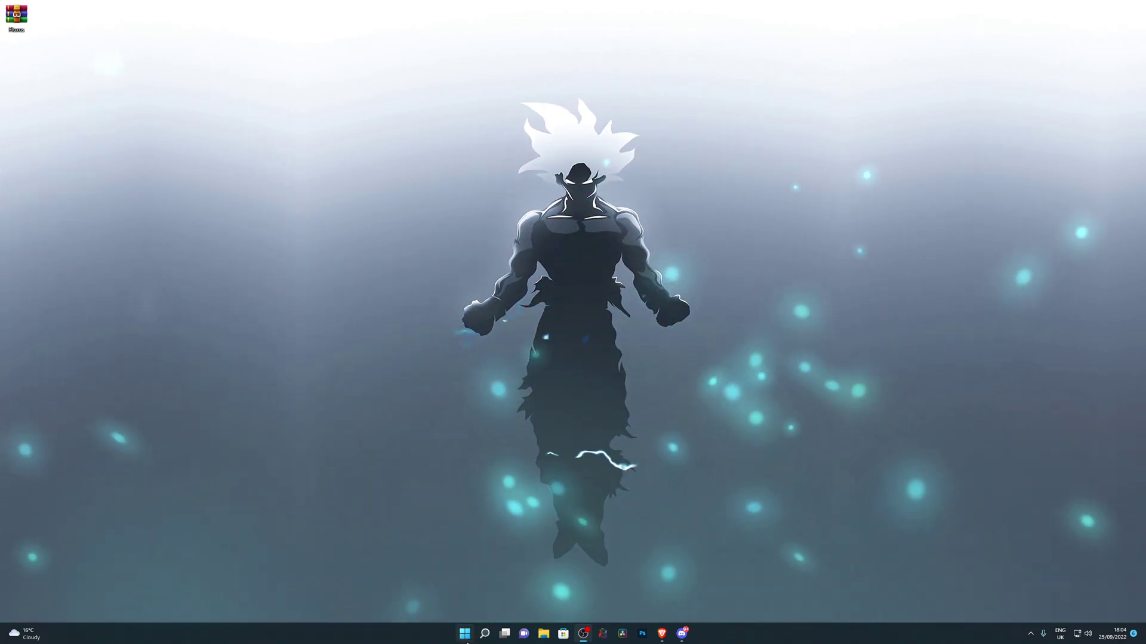
- Find Virus & threat protection through the system search and open its management settings
{"action": "left_click", "coordinate": [465, 637]}
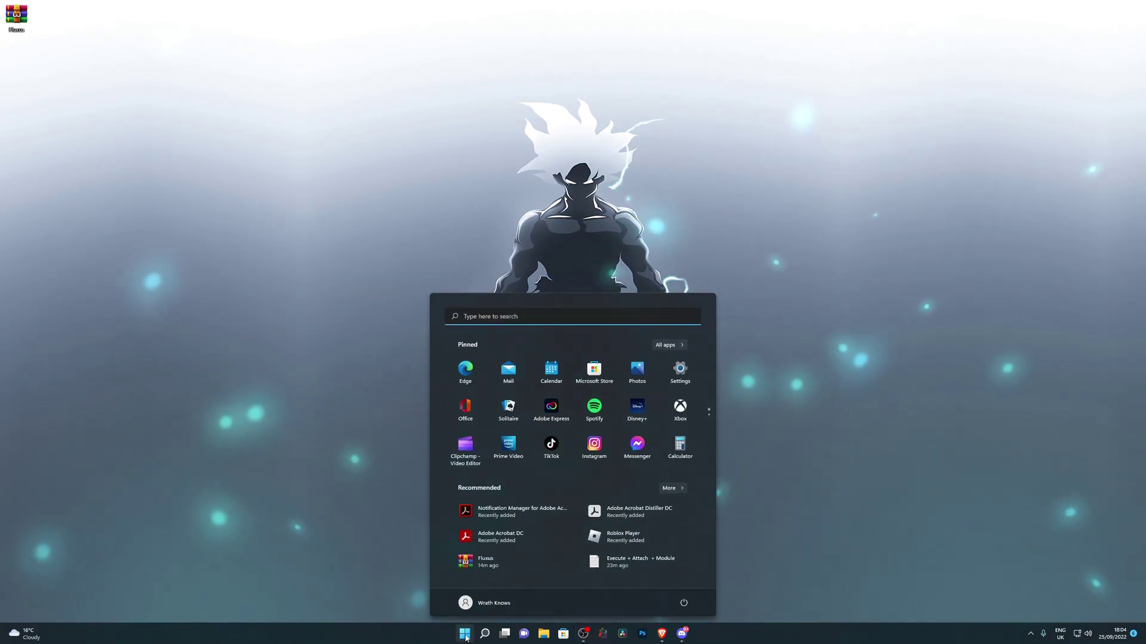
{"action": "key", "text": "Escape"}
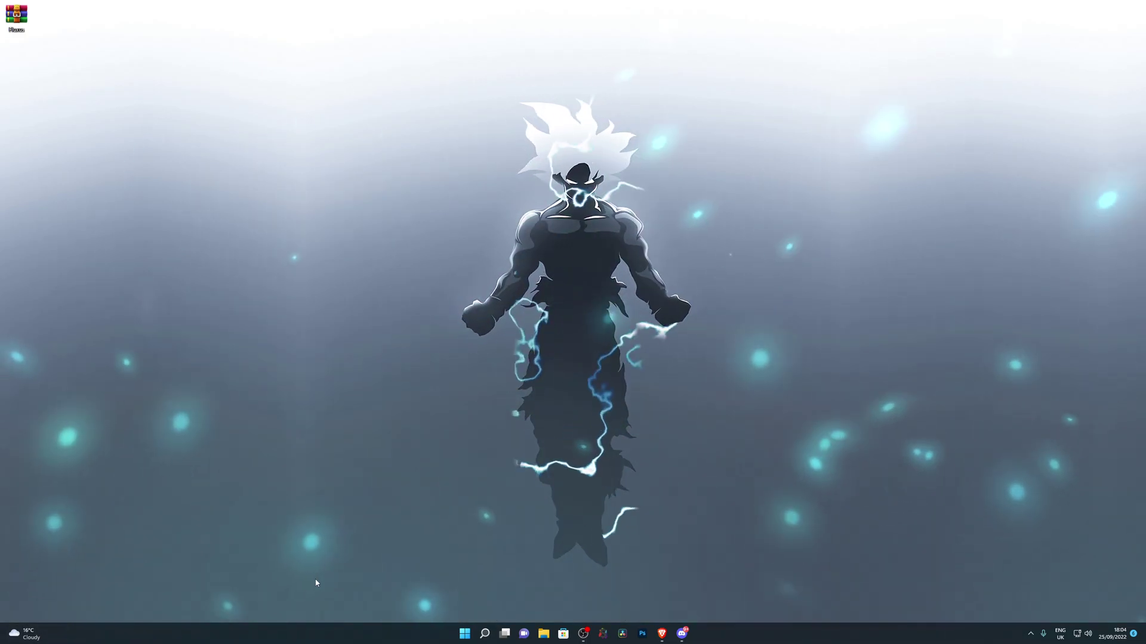
{"action": "key", "text": "super"}
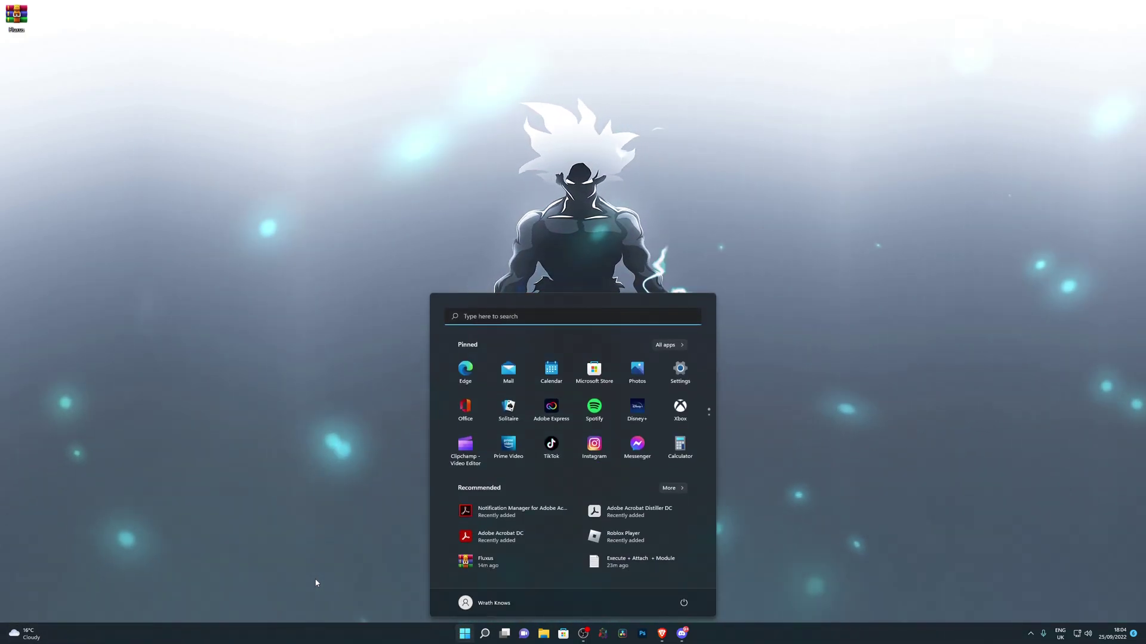
{"action": "type", "text": "virus & threat protection"}
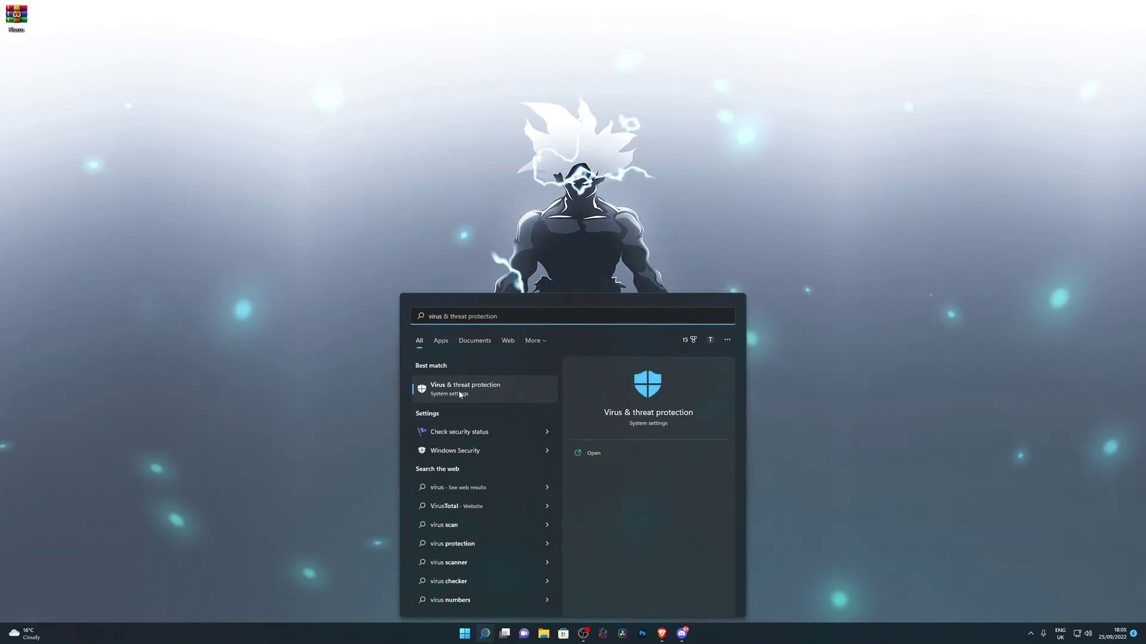
{"action": "left_click", "coordinate": [488, 395]}
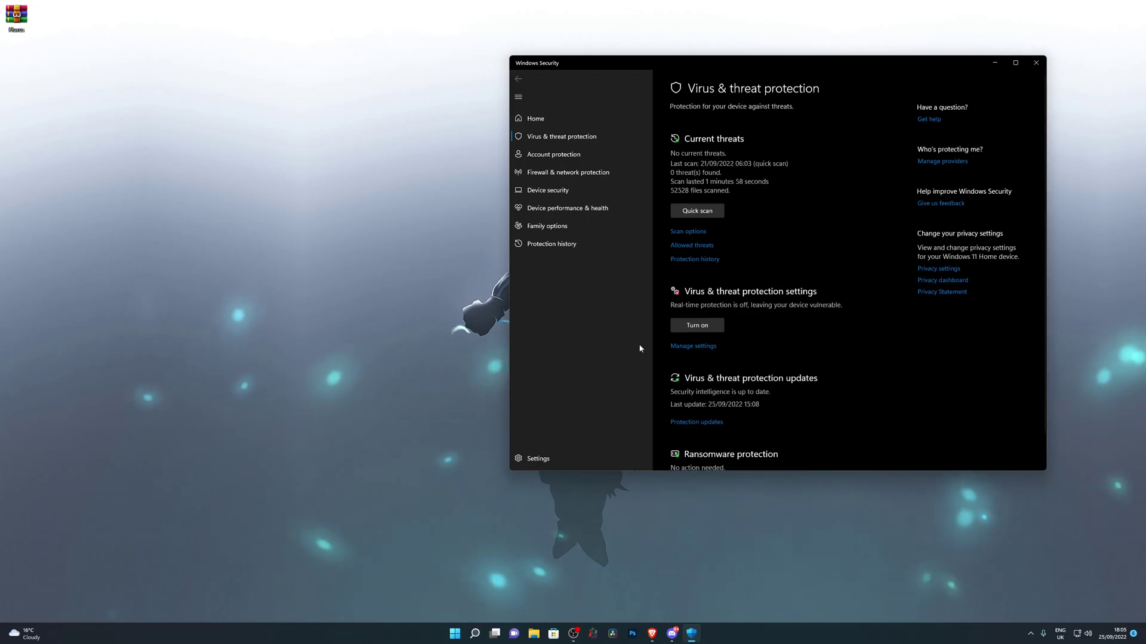
{"action": "left_click", "coordinate": [686, 347]}
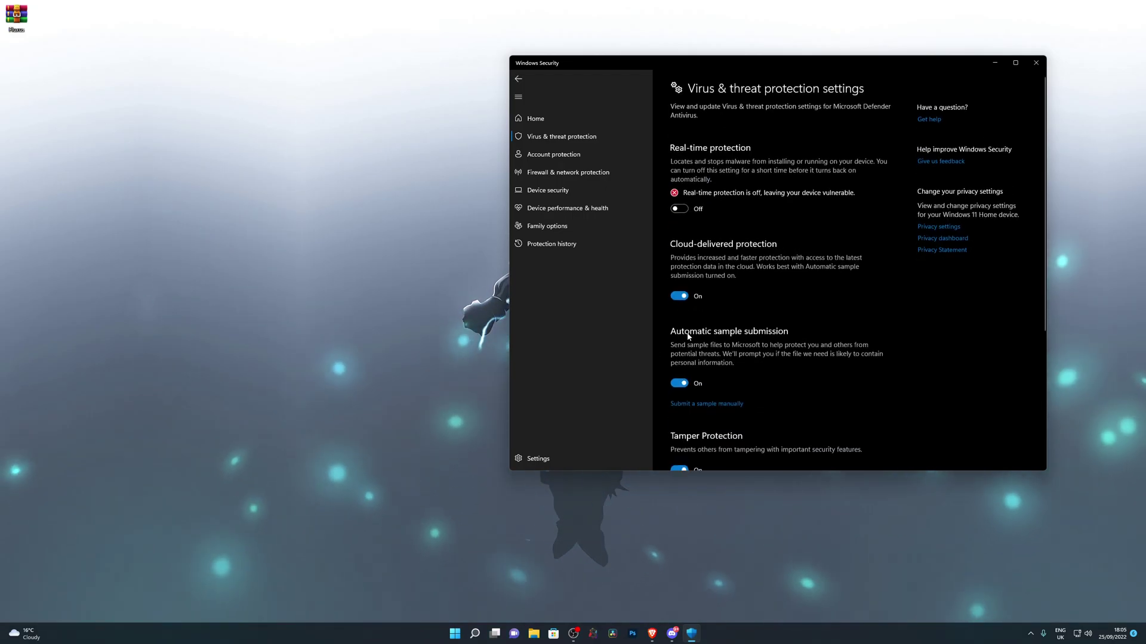
- Toggle real-time protection on and off, leaving it off, and minimise the Windows Security window
{"action": "left_click", "coordinate": [680, 210]}
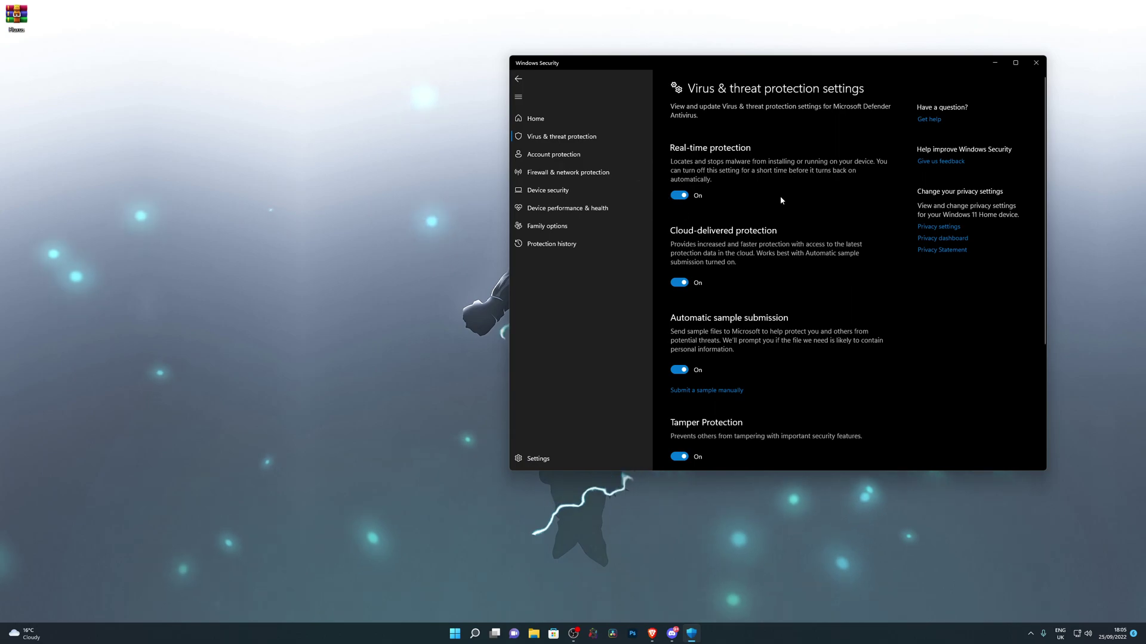
{"action": "left_click", "coordinate": [679, 196]}
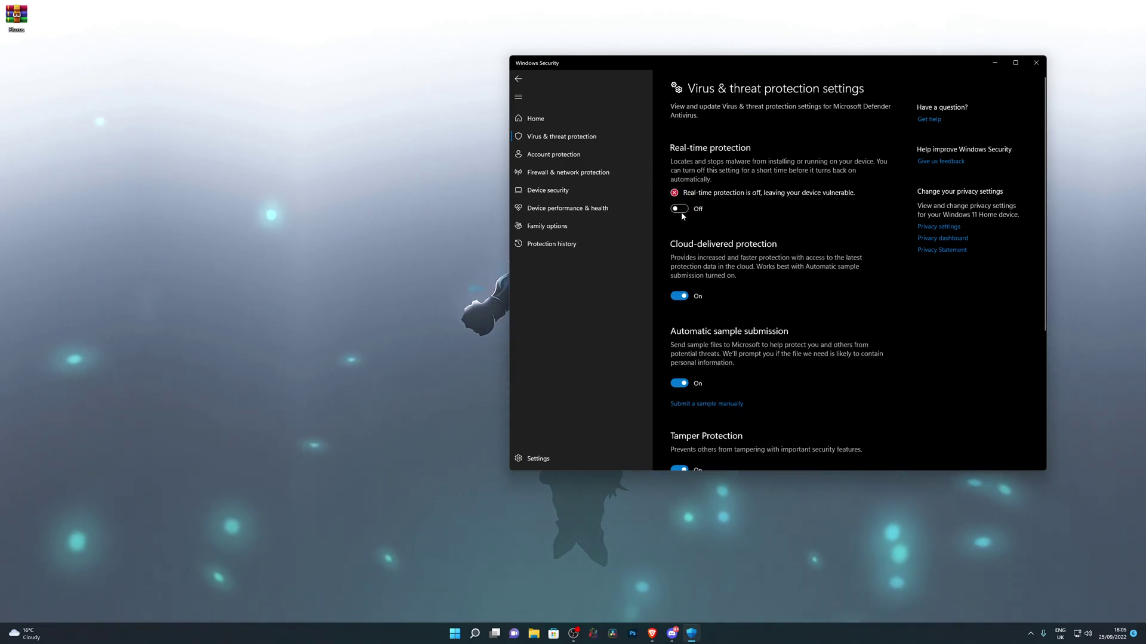
{"action": "left_click", "coordinate": [682, 210]}
{"action": "left_click", "coordinate": [681, 197]}
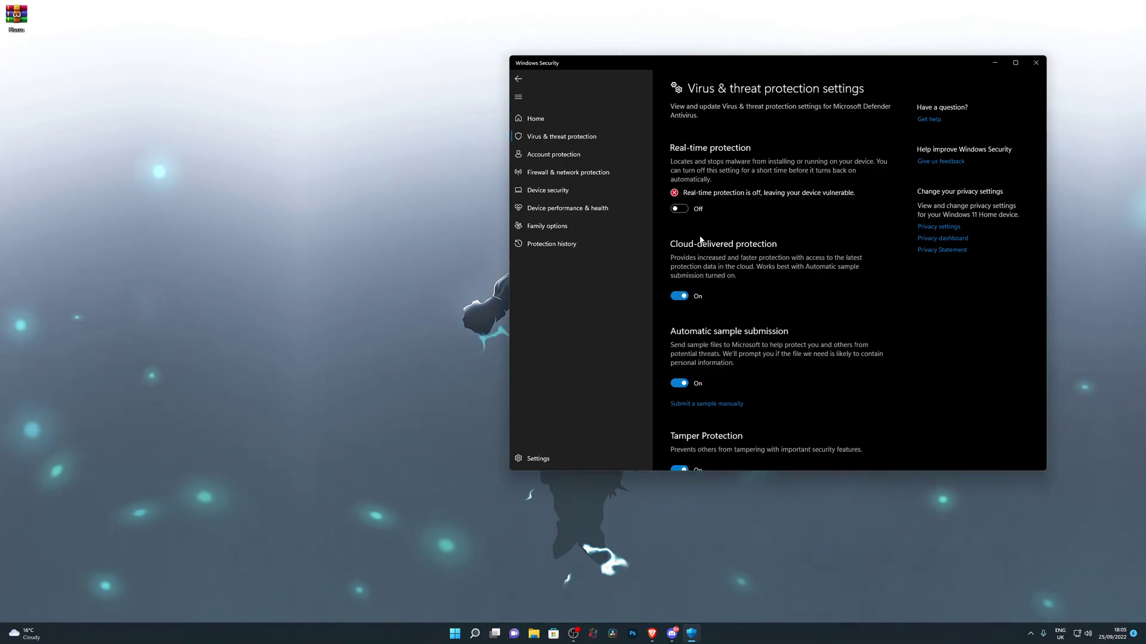
{"action": "left_click", "coordinate": [679, 208]}
{"action": "left_click", "coordinate": [679, 195]}
{"action": "left_click_drag", "start_coordinate": [758, 64], "coordinate": [603, 86]}
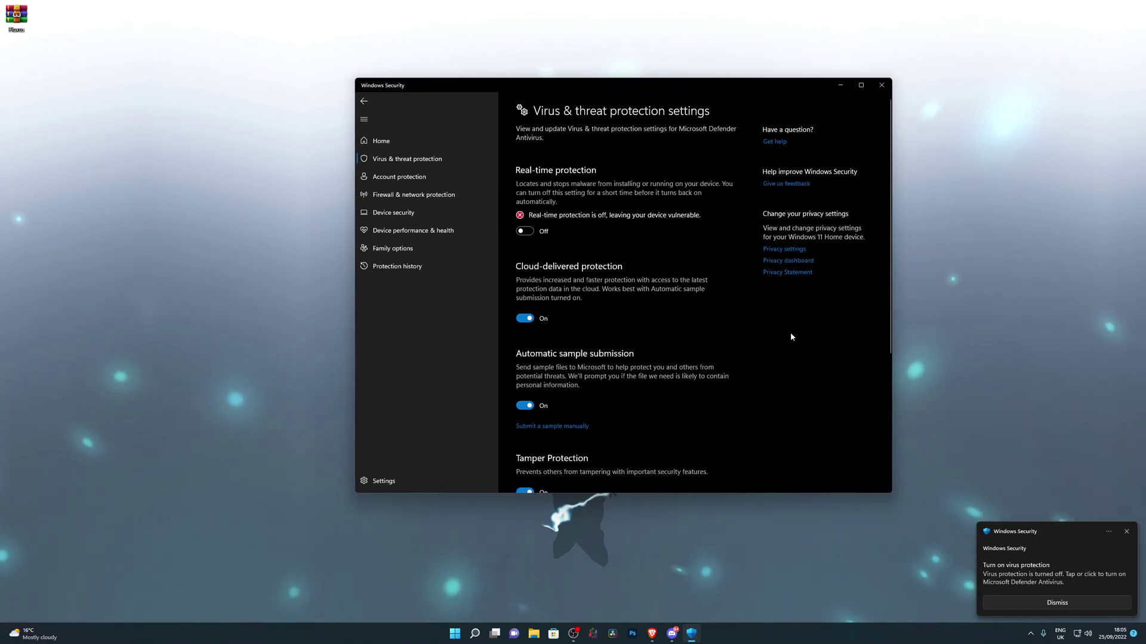
{"action": "left_click", "coordinate": [841, 85]}
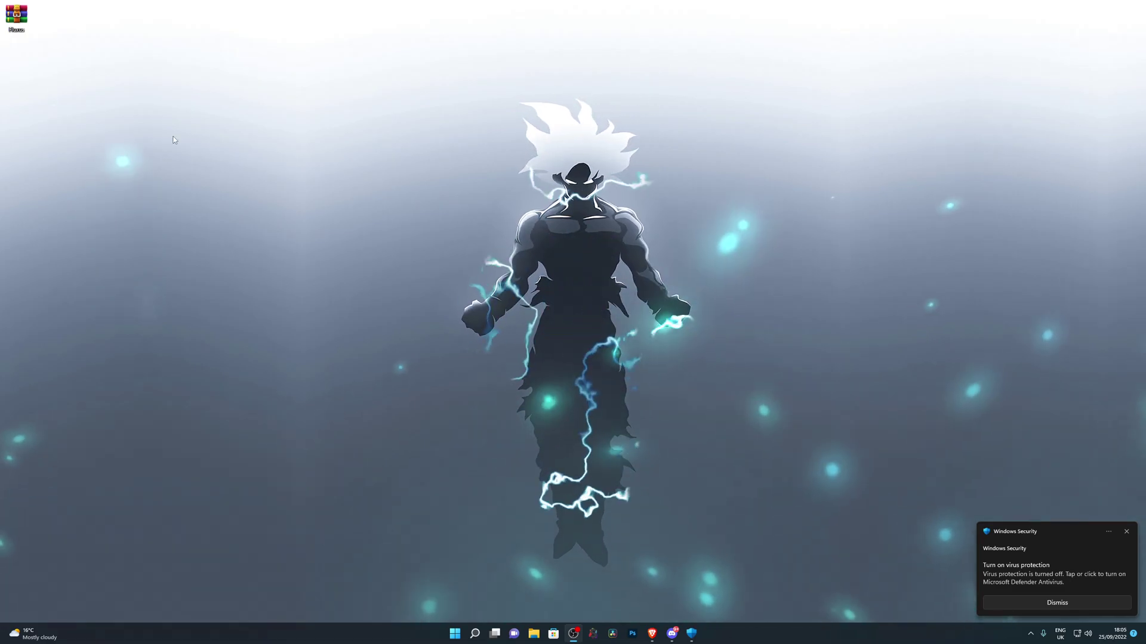
- Switch to the WinRAR download page in Brave and try to download WinRAR 6.11 English 64 bit to the Desktop
{"action": "left_click", "coordinate": [650, 632]}
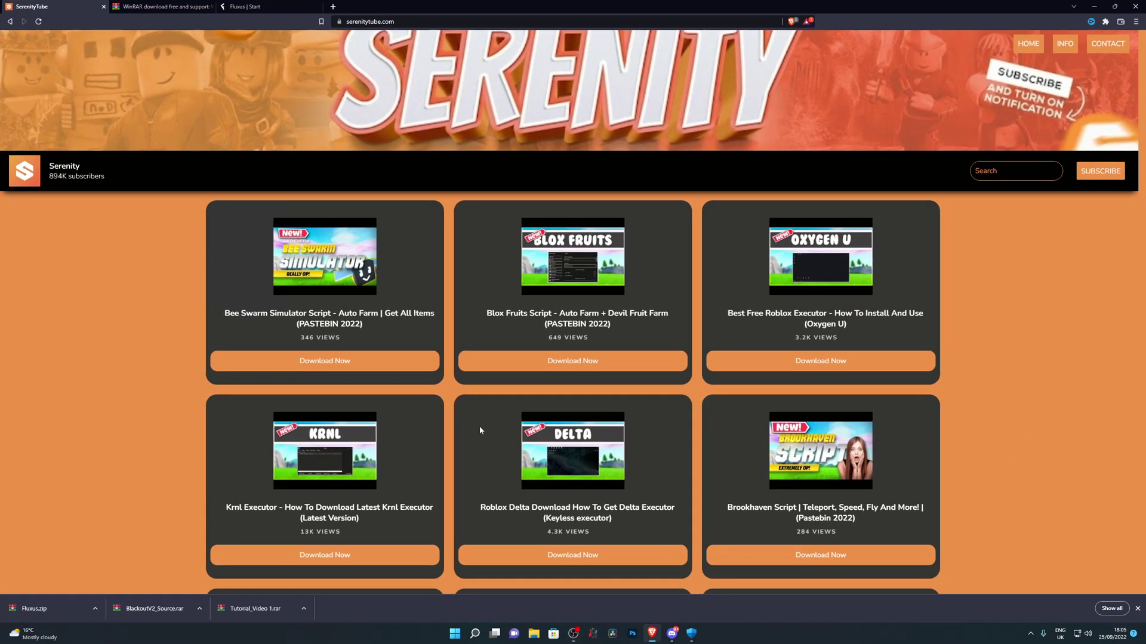
{"action": "left_click", "coordinate": [164, 6]}
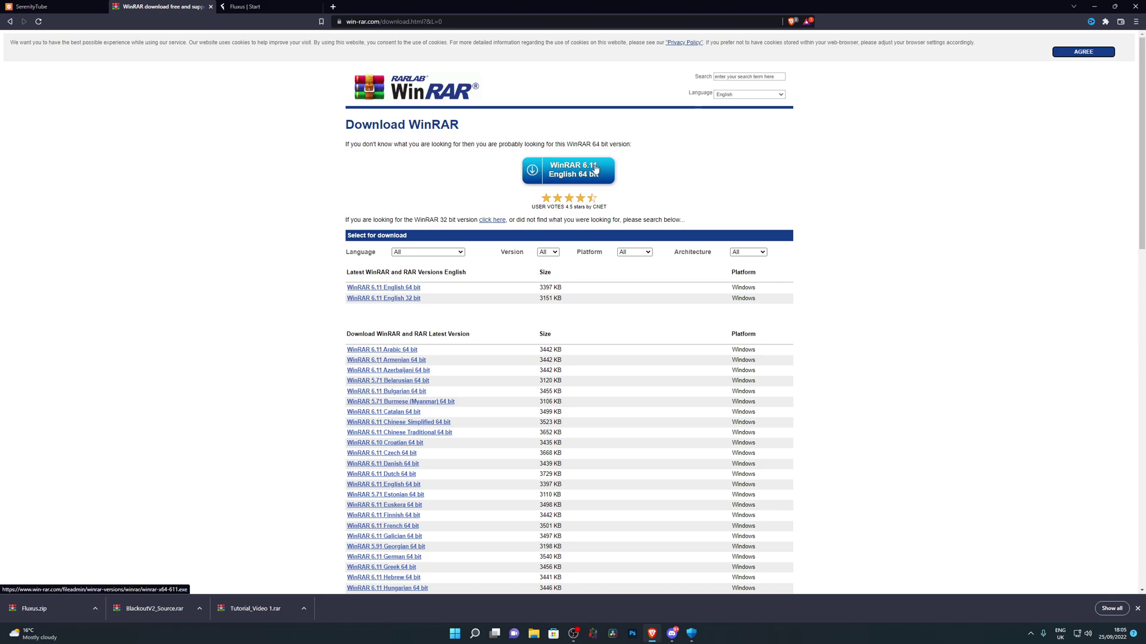
{"action": "left_click", "coordinate": [568, 171]}
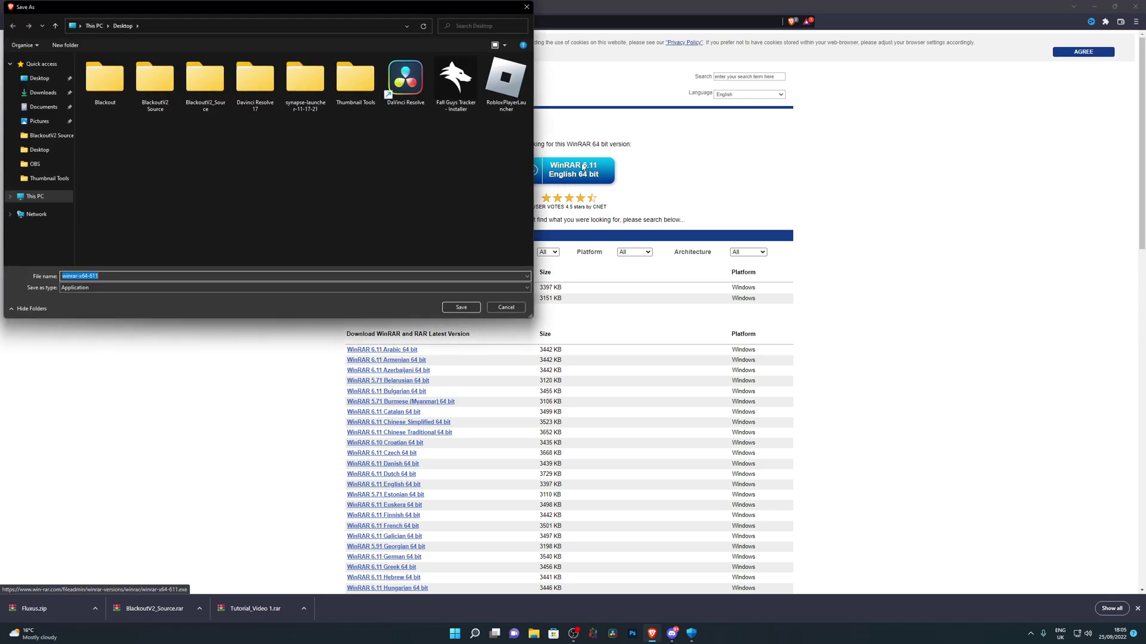
{"action": "left_click", "coordinate": [40, 80]}
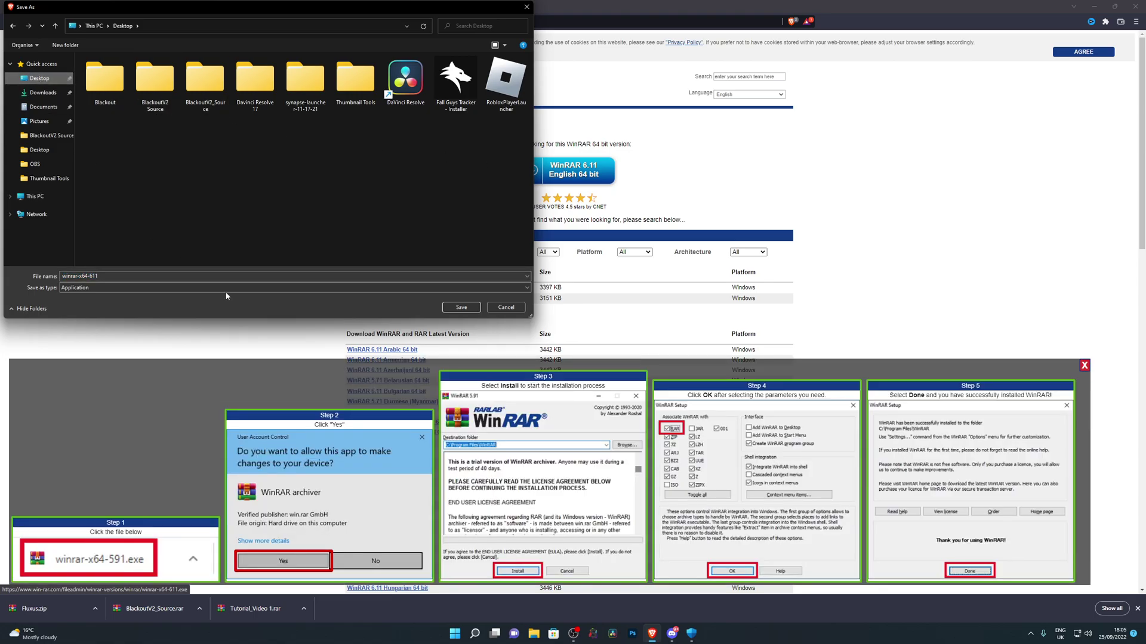
{"action": "left_click", "coordinate": [505, 308]}
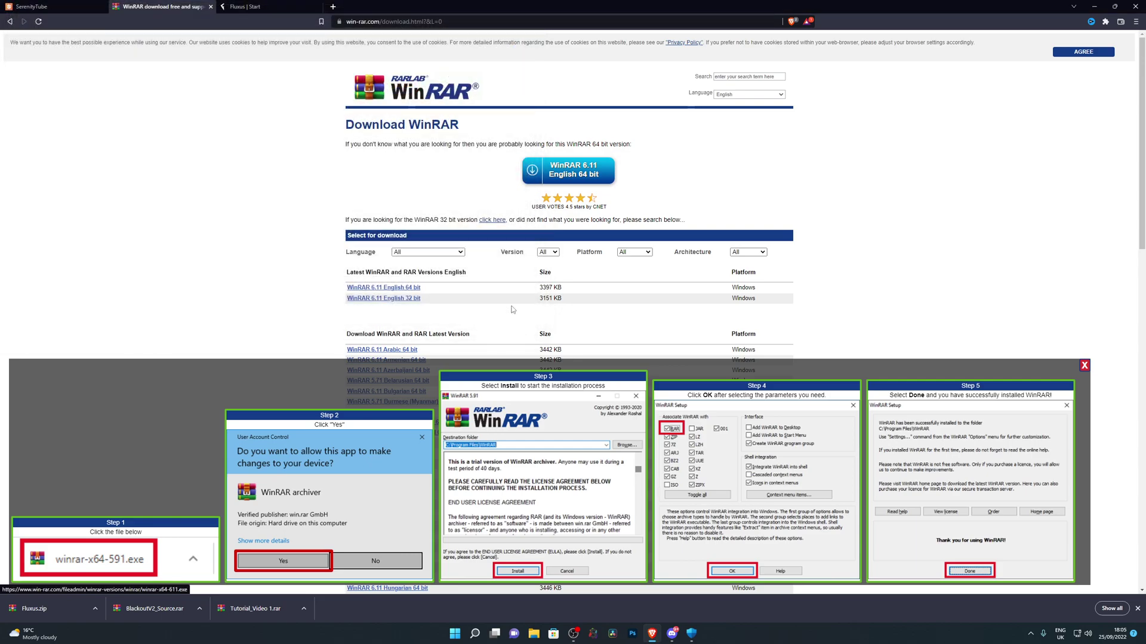
- Search the system for winrar, close the WinRAR download page and minimise the browser
{"action": "key", "text": "super"}
{"action": "type", "text": "winrar"}
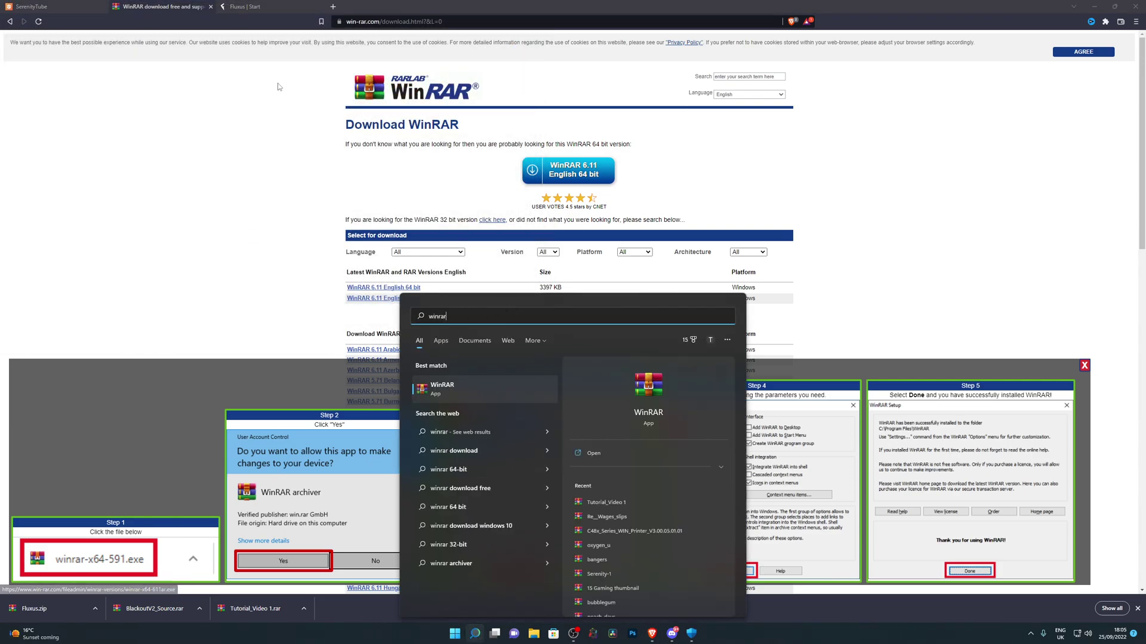
{"action": "left_click", "coordinate": [212, 12]}
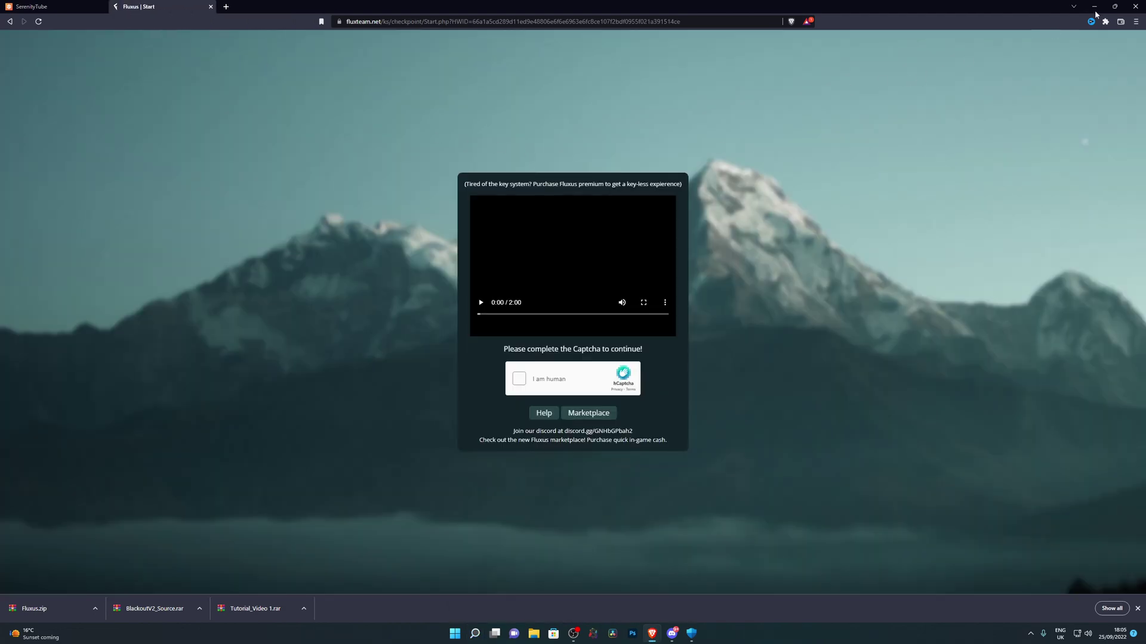
{"action": "left_click", "coordinate": [1094, 6]}
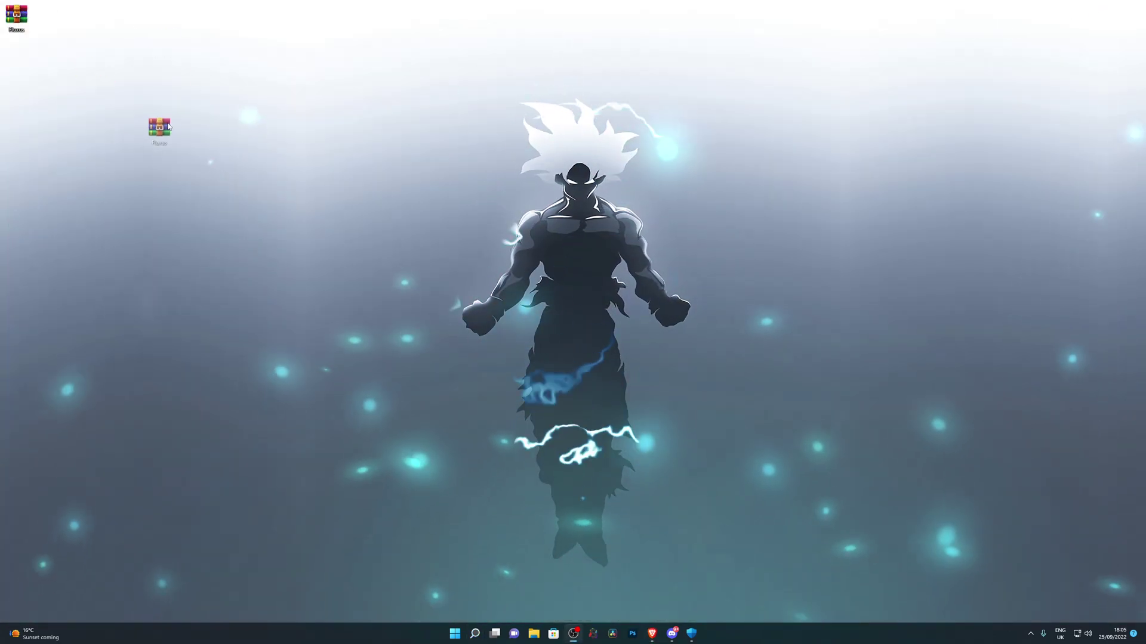
- Move the Fluxus archive from the desktop's corner towards the middle of the desktop
{"action": "left_click_drag", "start_coordinate": [164, 125], "coordinate": [197, 149]}
{"action": "mouse_move", "coordinate": [123, 81]}
{"action": "left_mouse_down"}
{"action": "mouse_move", "coordinate": [251, 235]}
{"action": "mouse_move", "coordinate": [244, 227]}
{"action": "left_mouse_up"}
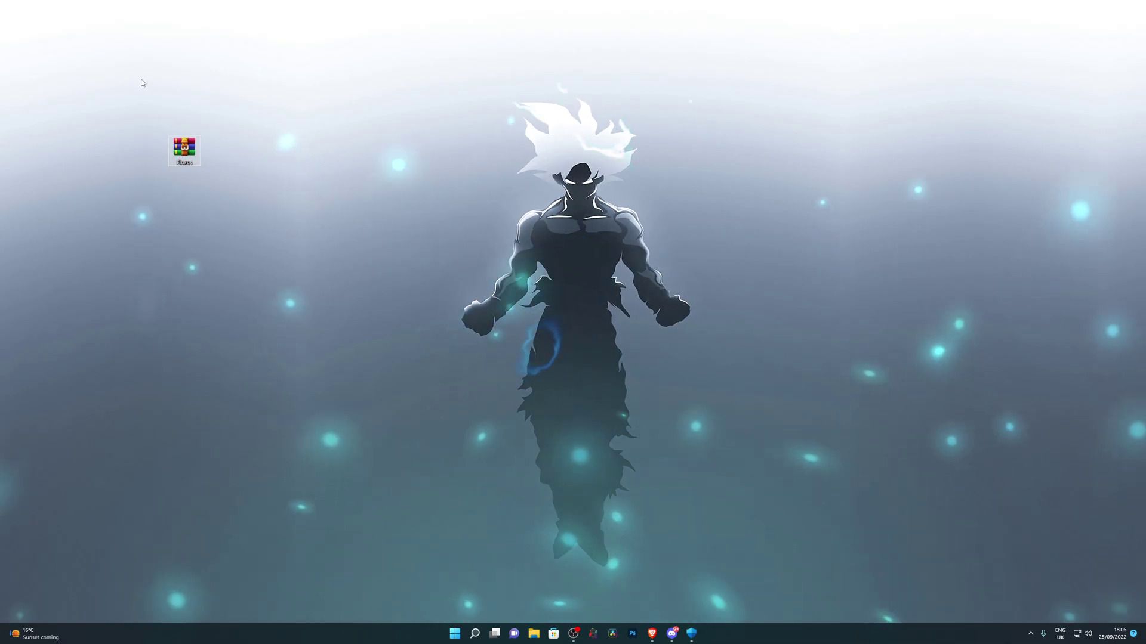
{"action": "left_click_drag", "start_coordinate": [184, 147], "coordinate": [393, 265]}
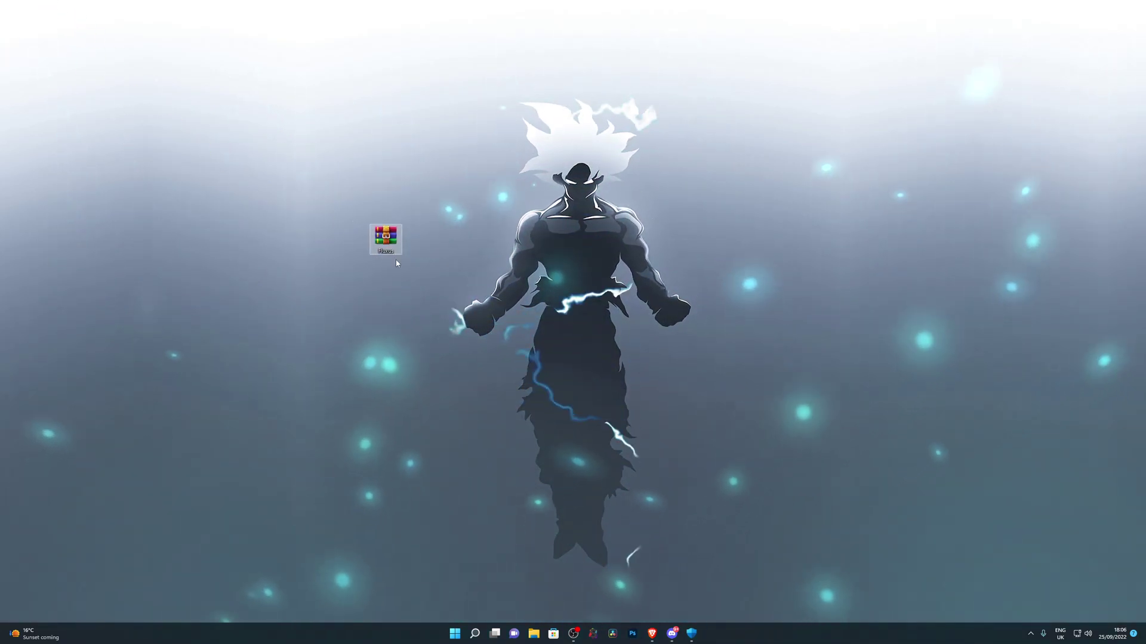
{"action": "left_click_drag", "start_coordinate": [342, 192], "coordinate": [417, 277]}
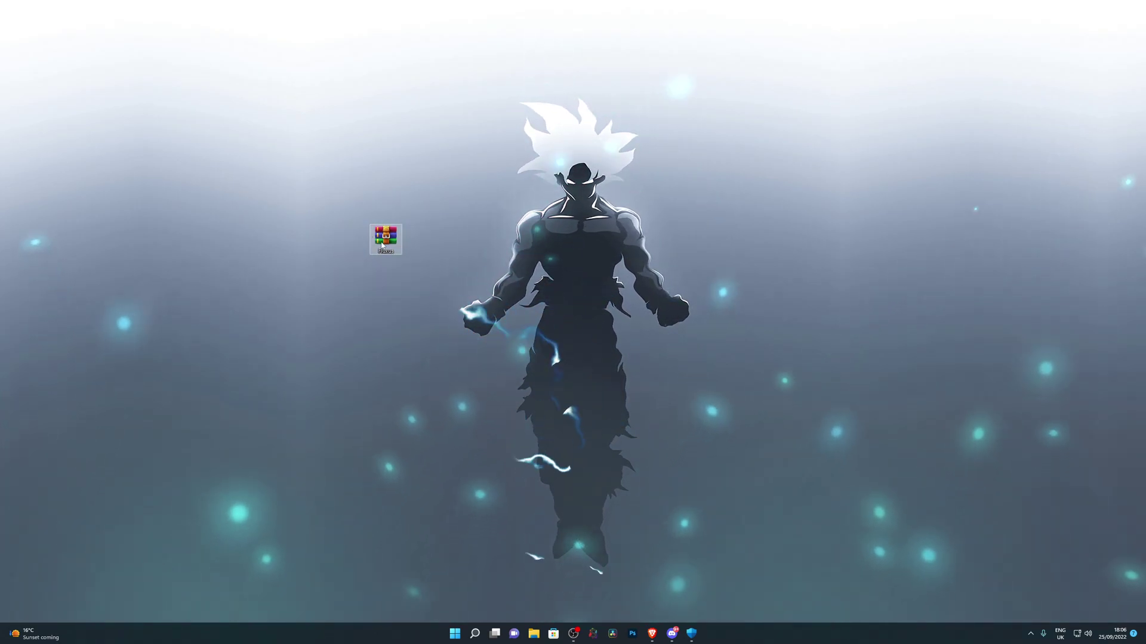
- Extract the Fluxus archive with WinRAR into a Fluxus folder on the desktop
{"action": "right_click", "coordinate": [386, 241]}
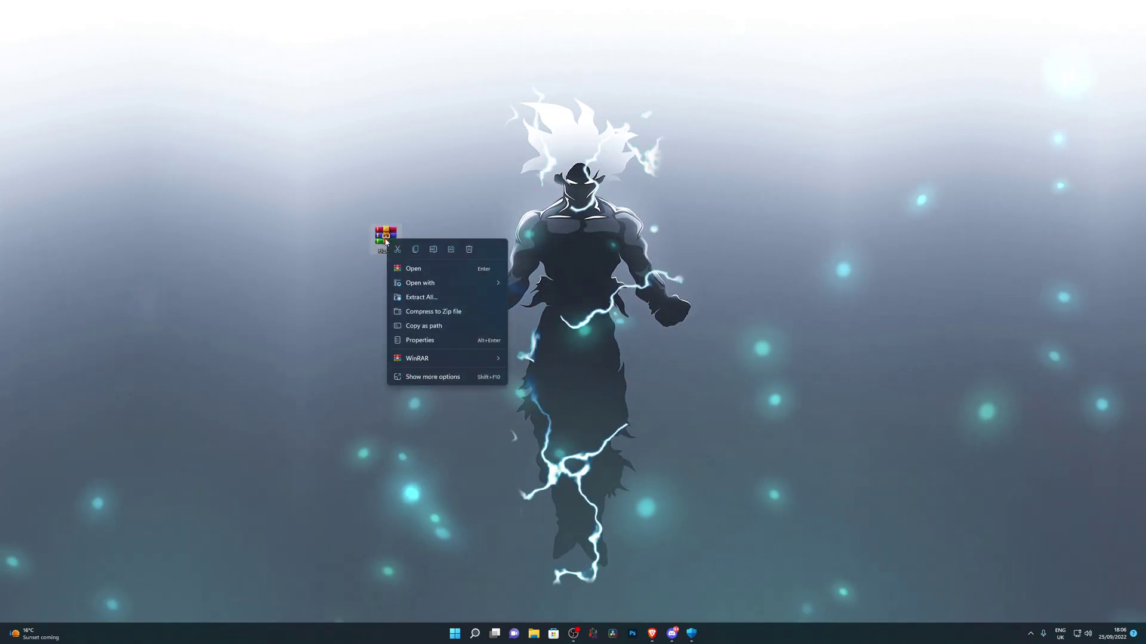
{"action": "mouse_move", "coordinate": [431, 361]}
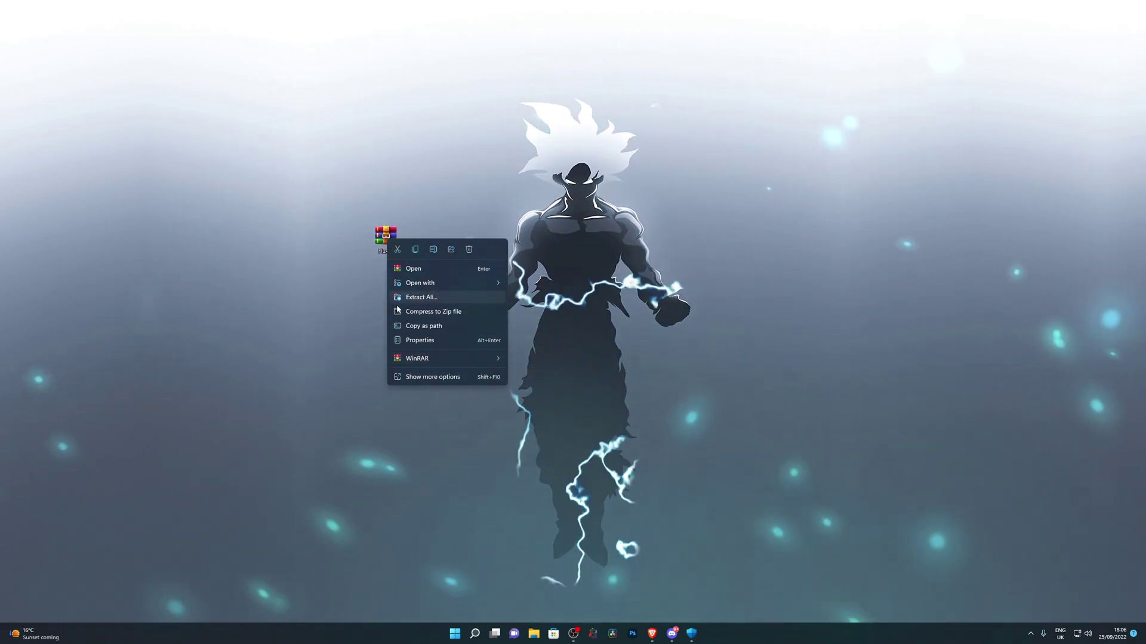
{"action": "mouse_move", "coordinate": [481, 357]}
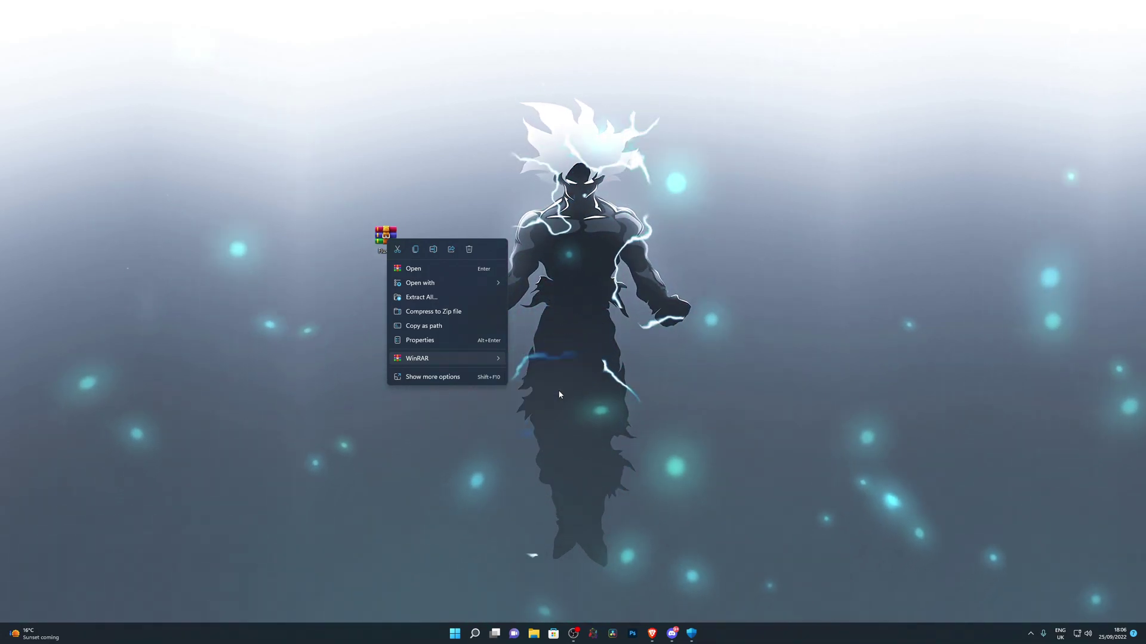
{"action": "left_click", "coordinate": [555, 389]}
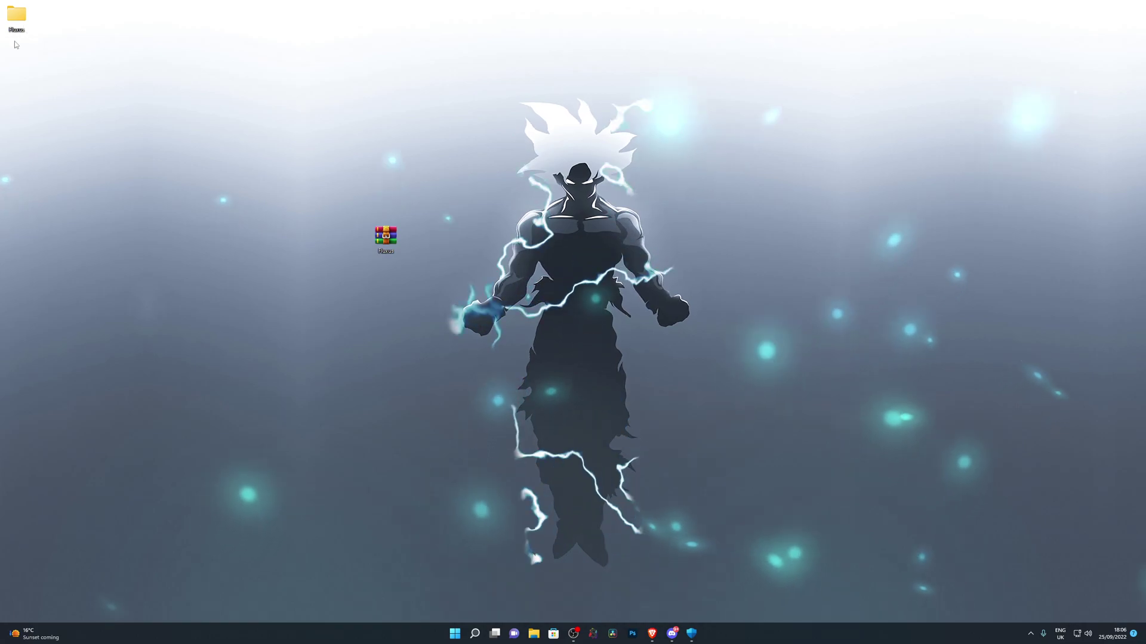
- Place the extracted Fluxus folder just below the archive and delete the Fluxus archive
{"action": "left_click_drag", "start_coordinate": [16, 17], "coordinate": [386, 281]}
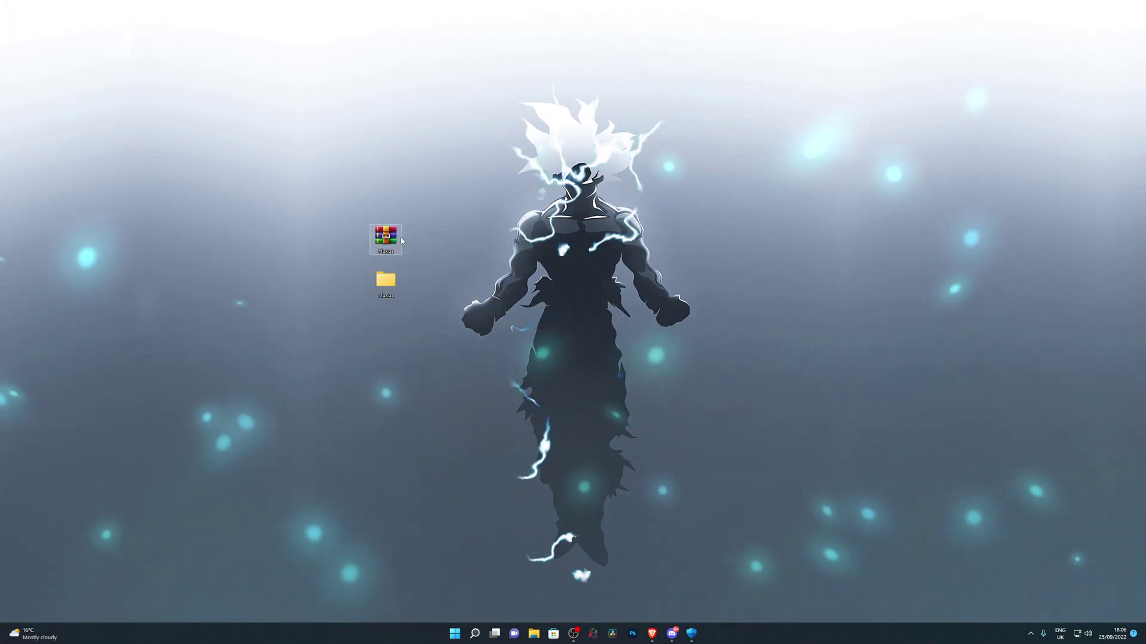
{"action": "right_click", "coordinate": [392, 249]}
{"action": "left_click", "coordinate": [465, 248]}
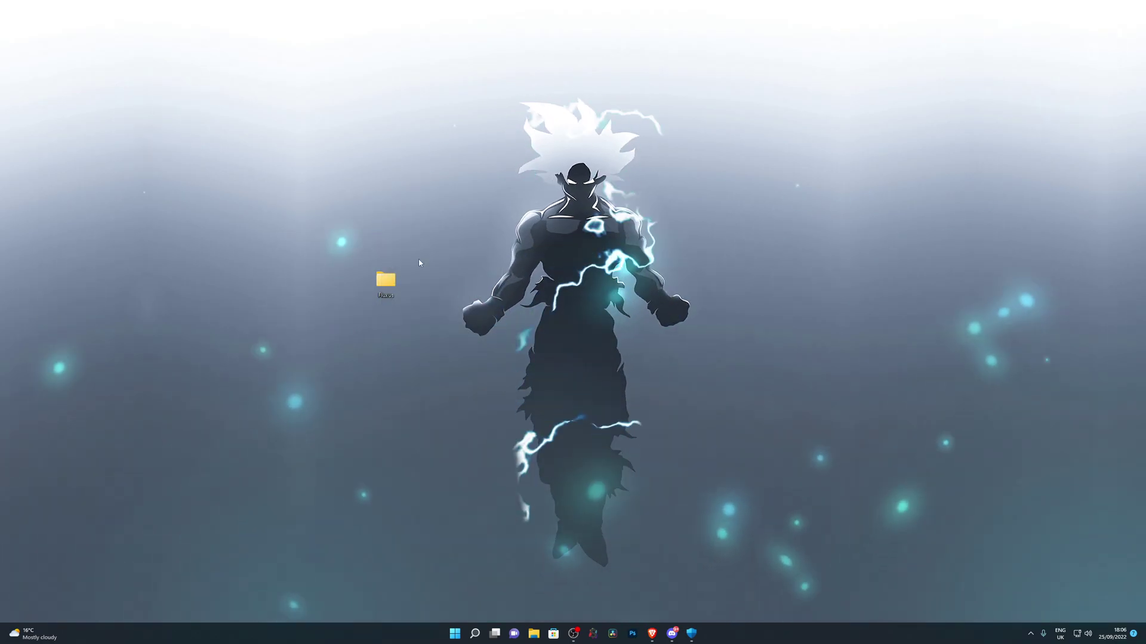
- Restore Windows Security, move its window clear of the Fluxus folder, and open the Microsoft Defender exclusions list
{"action": "left_click", "coordinate": [691, 633]}
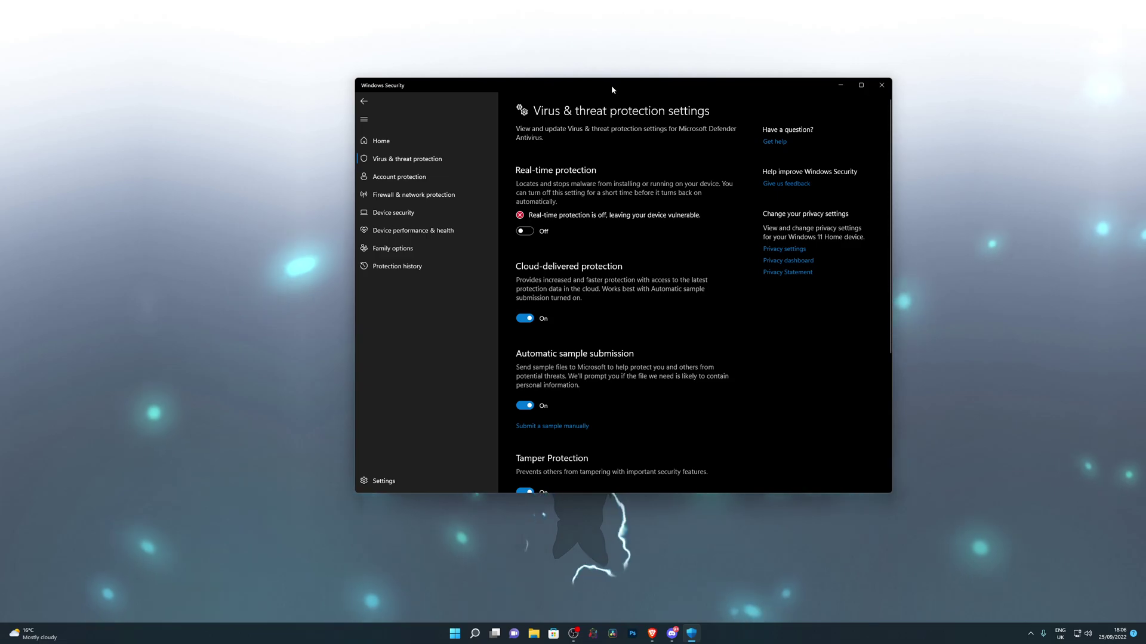
{"action": "left_click_drag", "start_coordinate": [609, 84], "coordinate": [821, 79]}
{"action": "scroll", "coordinate": [770, 240], "scroll_direction": "down", "scroll_amount": 3}
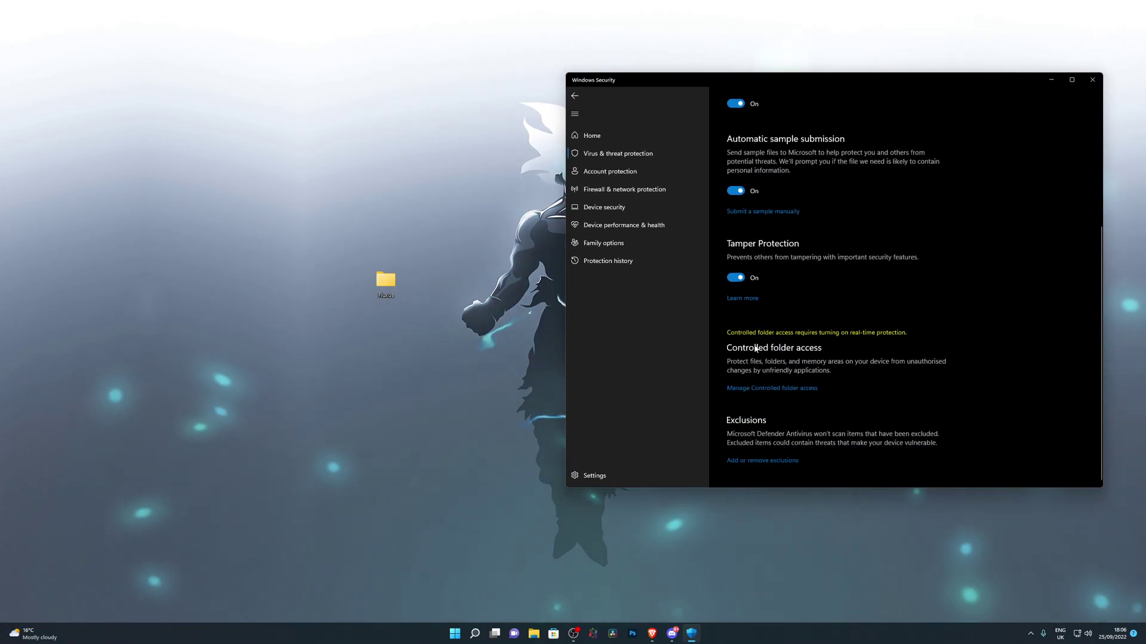
{"action": "left_click", "coordinate": [756, 463]}
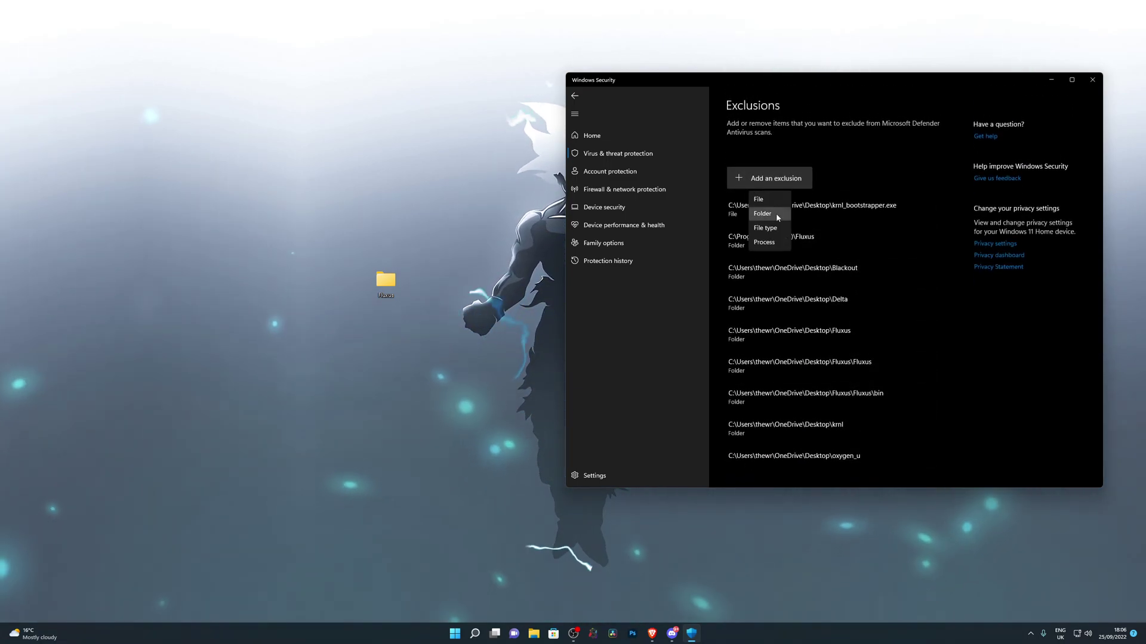
- Add the Fluxus folder on the desktop as a folder exclusion for Microsoft Defender and close Windows Security
{"action": "left_click", "coordinate": [770, 178]}
{"action": "left_click", "coordinate": [757, 220]}
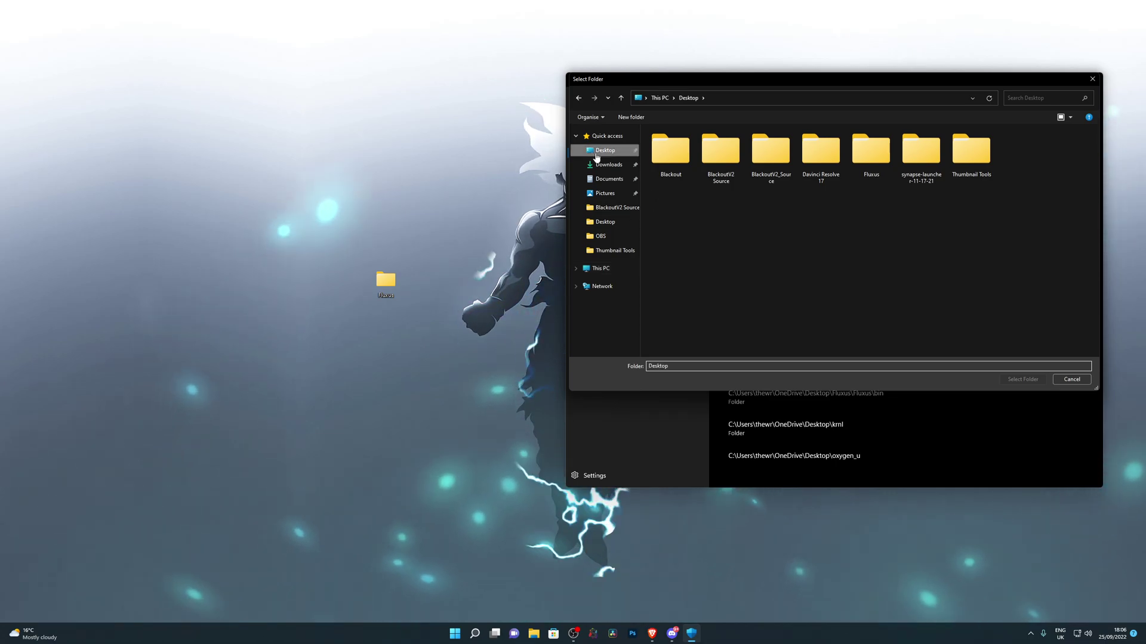
{"action": "left_click", "coordinate": [868, 161]}
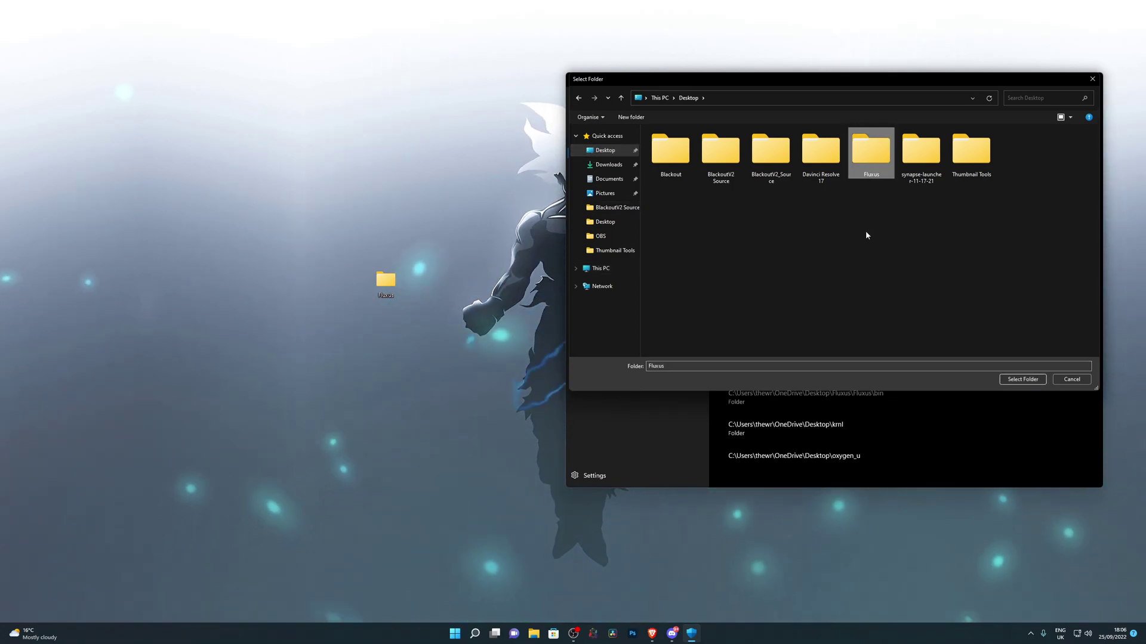
{"action": "double_click", "coordinate": [876, 160]}
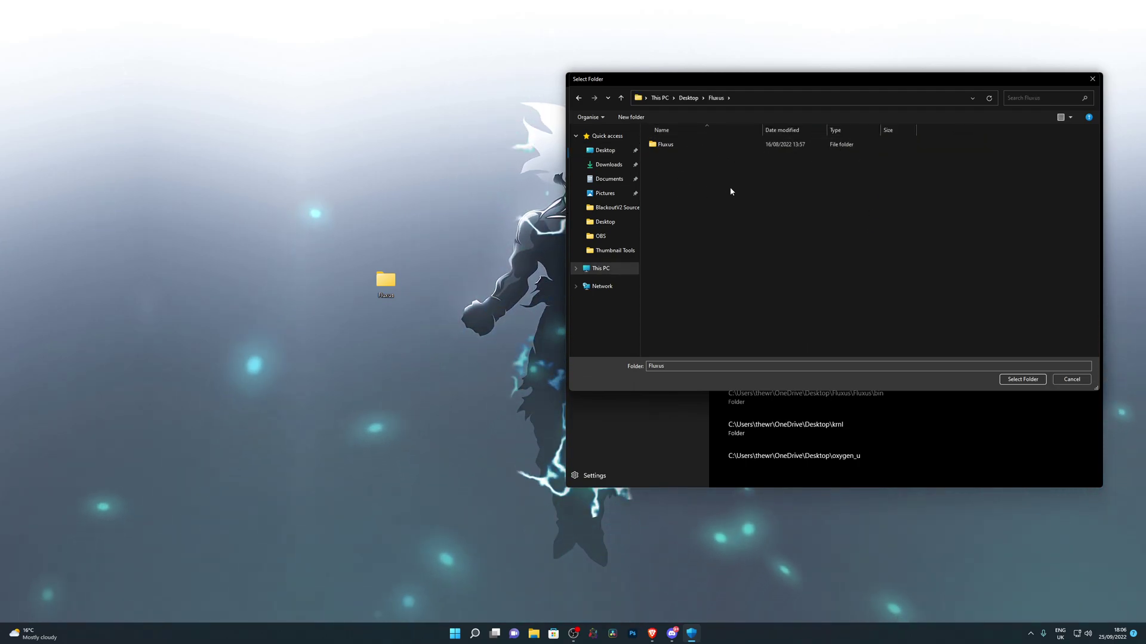
{"action": "left_click", "coordinate": [688, 98]}
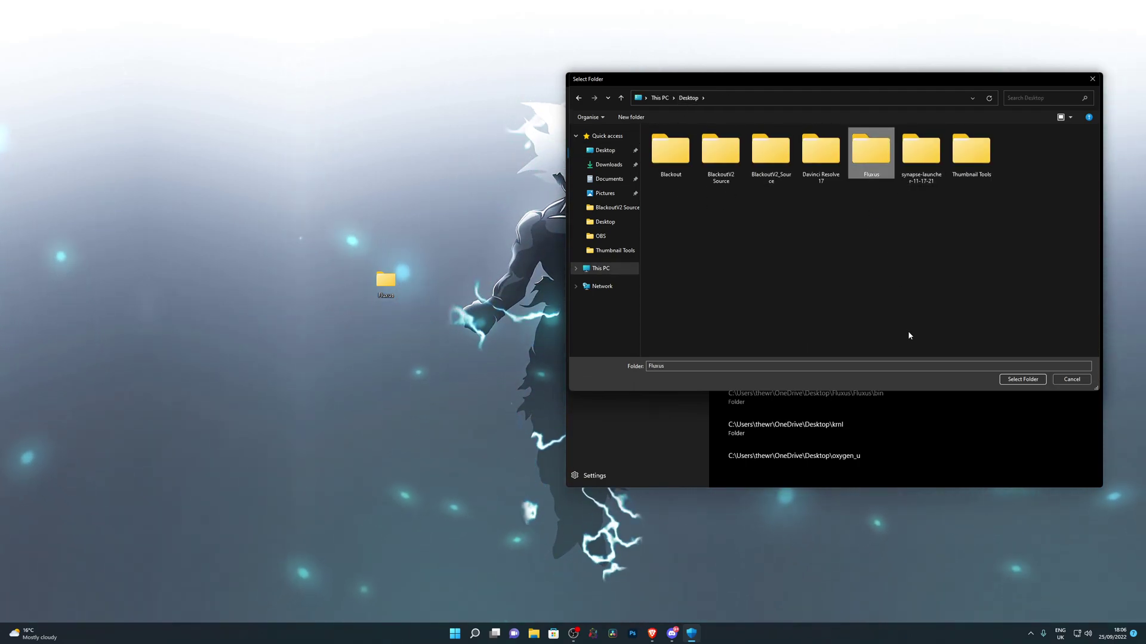
{"action": "left_click", "coordinate": [1022, 379]}
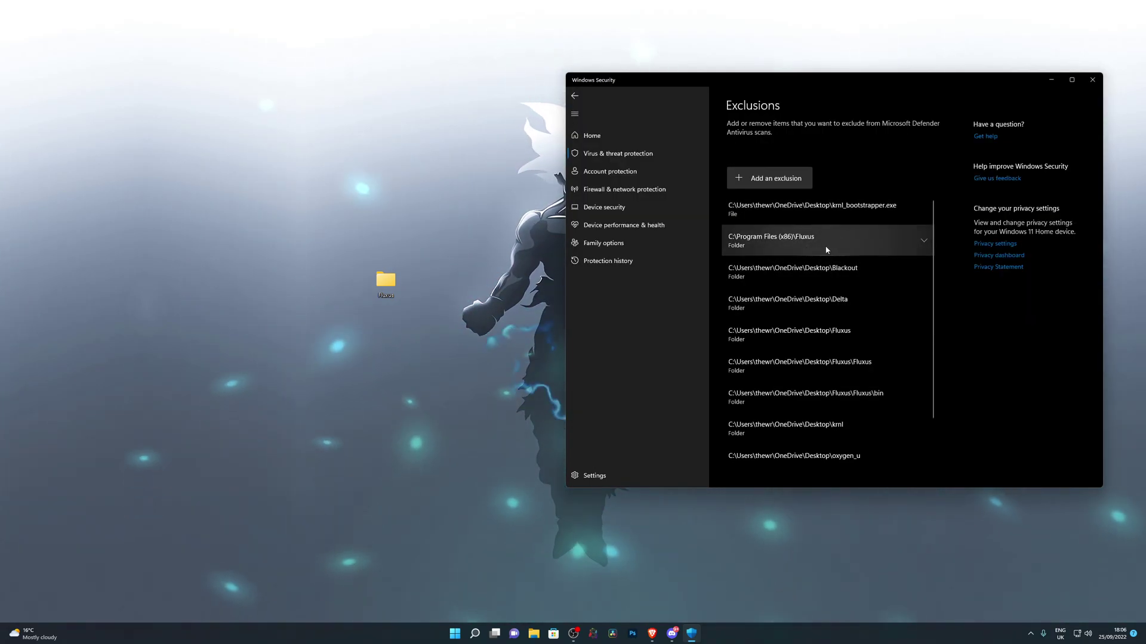
{"action": "left_click", "coordinate": [1088, 80]}
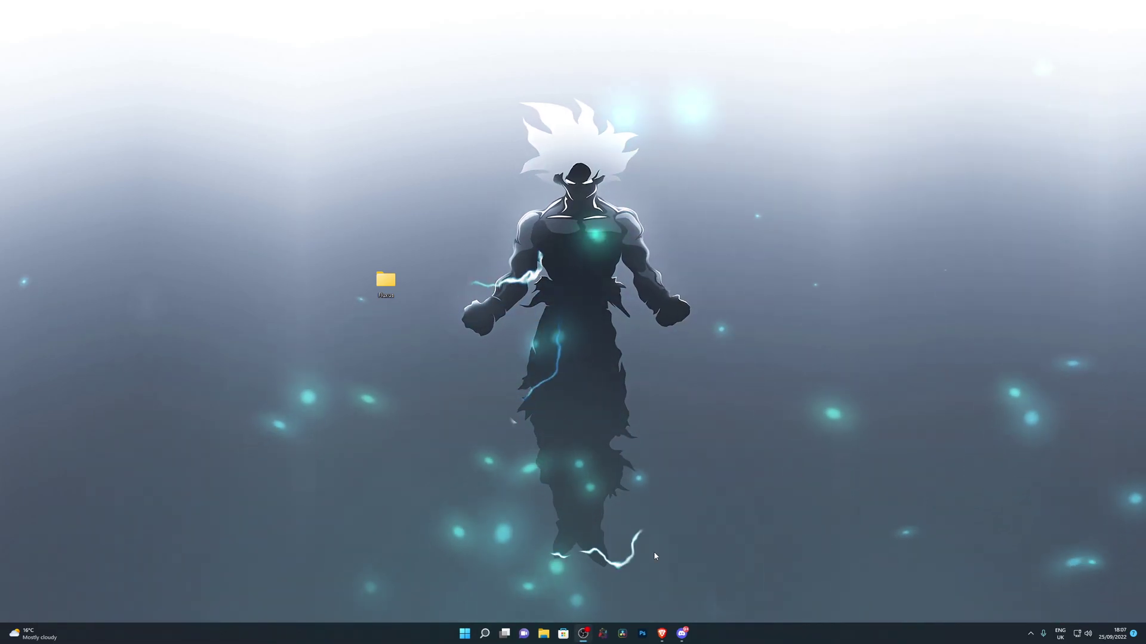
- Reopen the Virus & threat protection settings to check the real-time protection option, and close Windows Security
{"action": "key", "text": "super"}
{"action": "type", "text": "viru"}
{"action": "key", "text": "Return"}
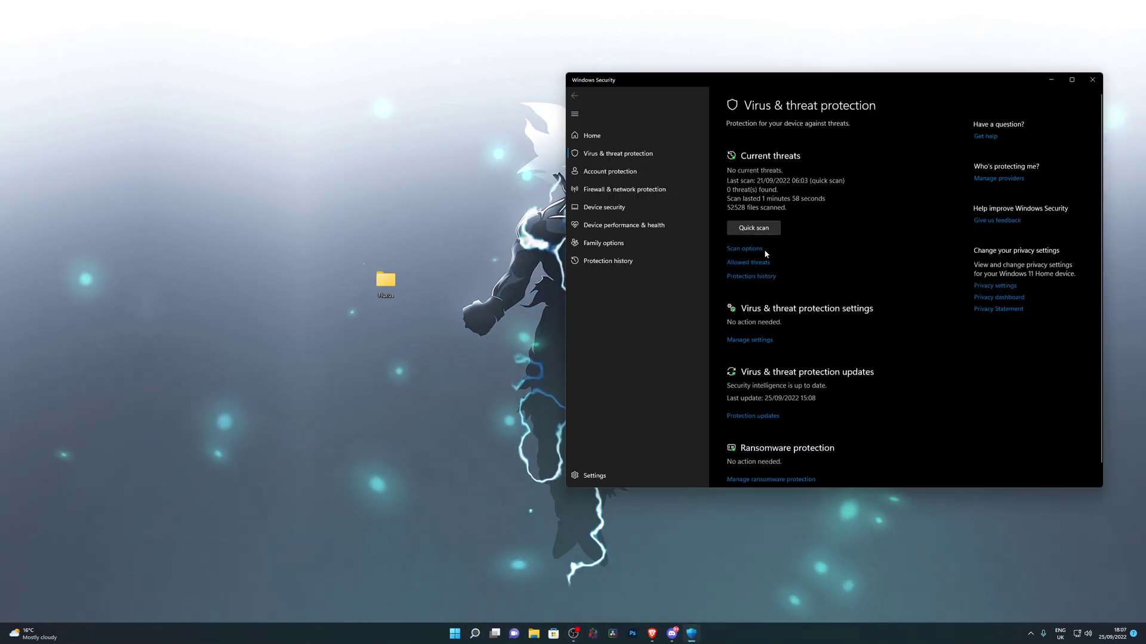
{"action": "left_click", "coordinate": [750, 339]}
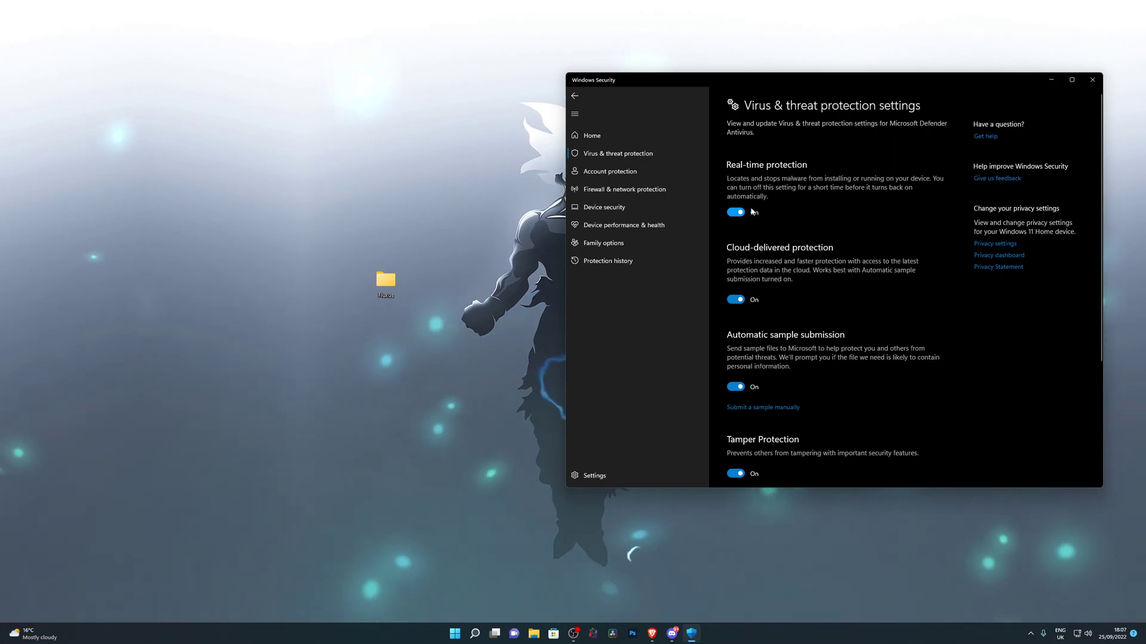
{"action": "left_click", "coordinate": [1090, 85]}
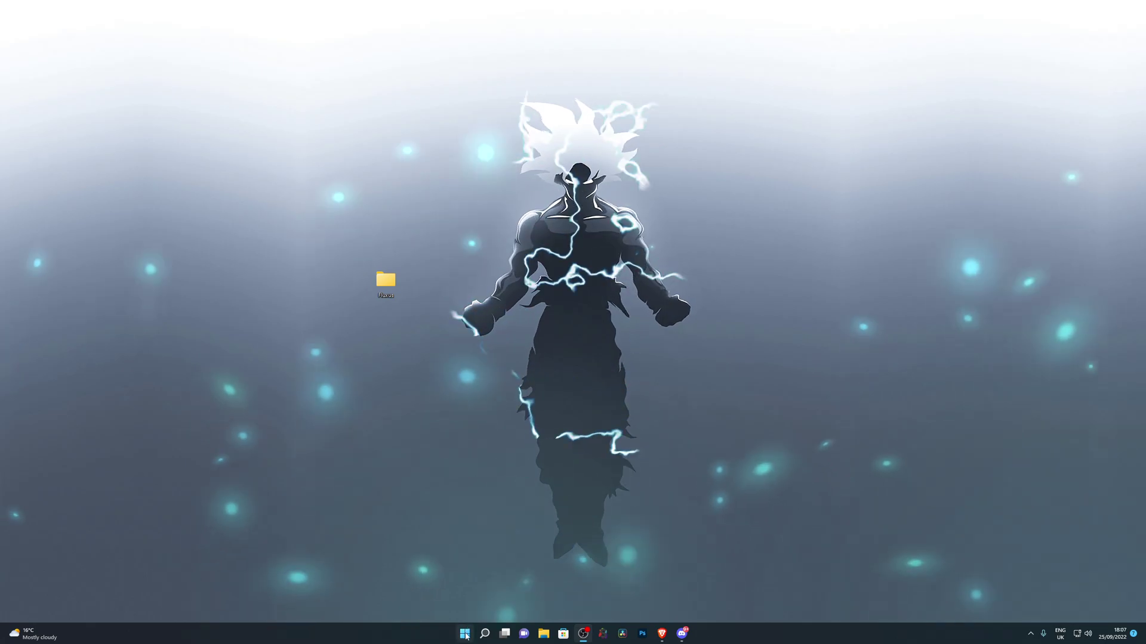
- Look through the installed programs in Control Panel's Programs and Features, using Discord as an example entry, and close the window
{"action": "key", "text": "super"}
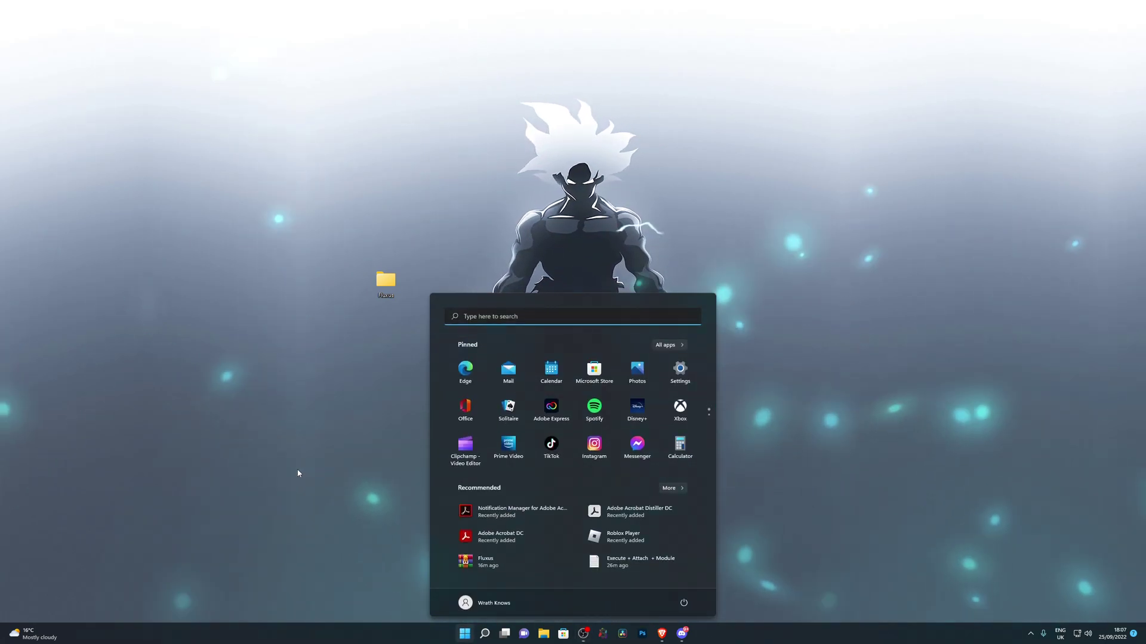
{"action": "type", "text": "con"}
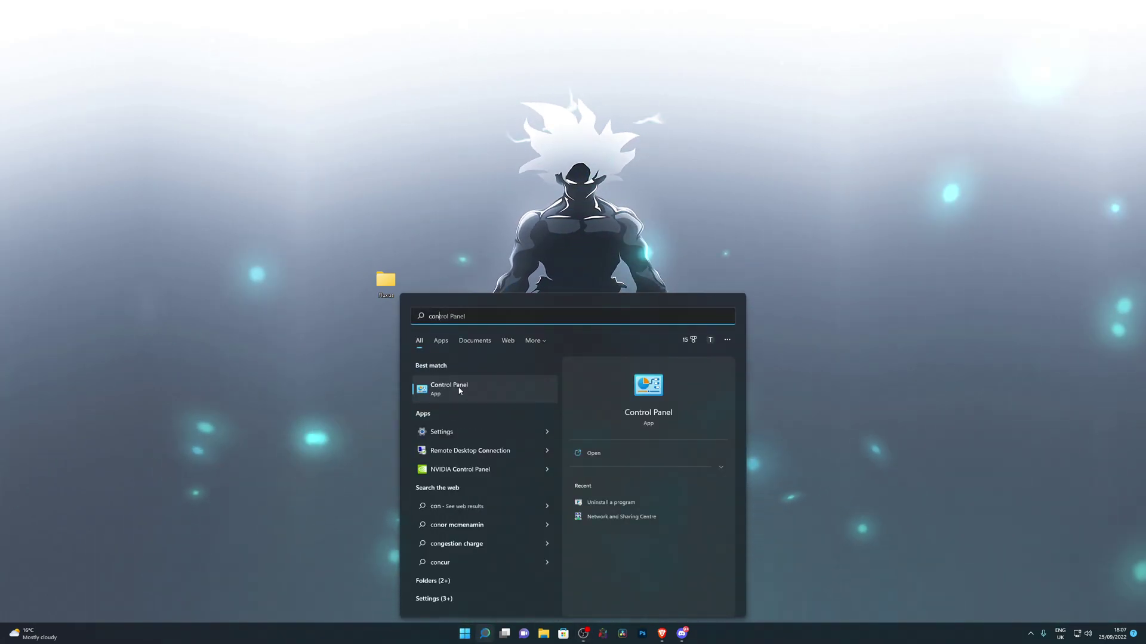
{"action": "left_click", "coordinate": [525, 391]}
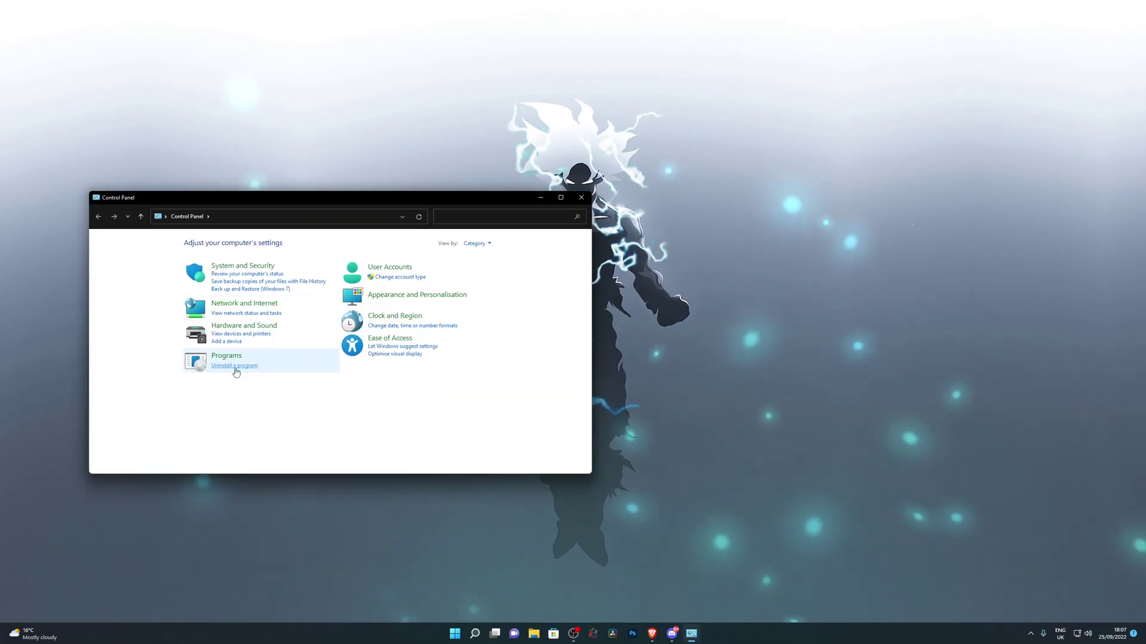
{"action": "left_click", "coordinate": [235, 365]}
{"action": "scroll", "coordinate": [221, 369], "scroll_direction": "down", "scroll_amount": 11}
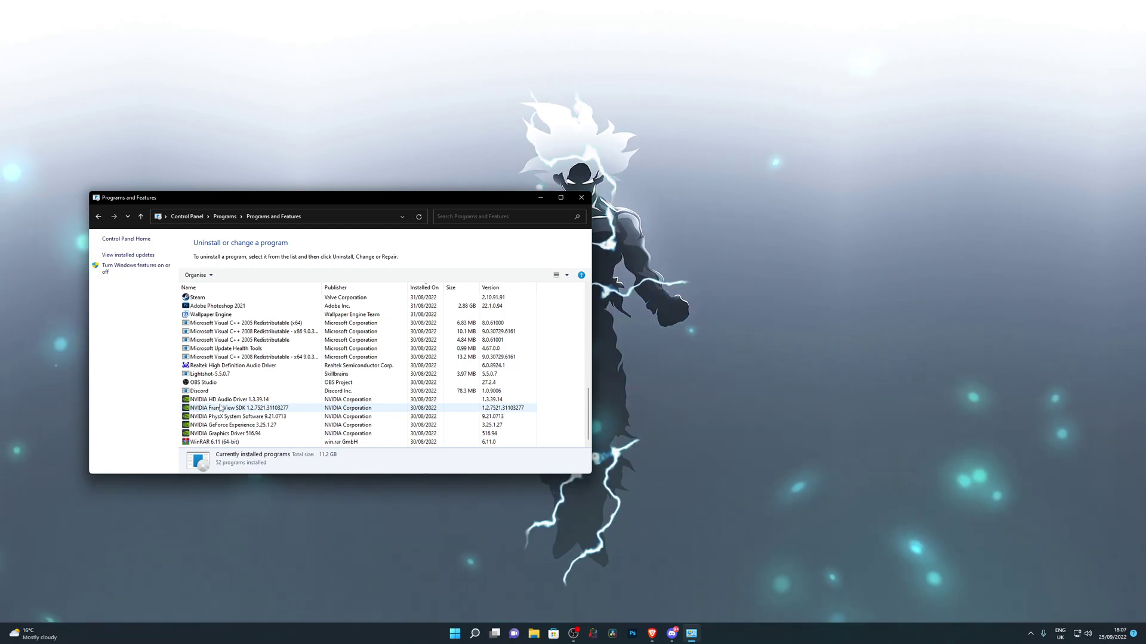
{"action": "right_click", "coordinate": [212, 391]}
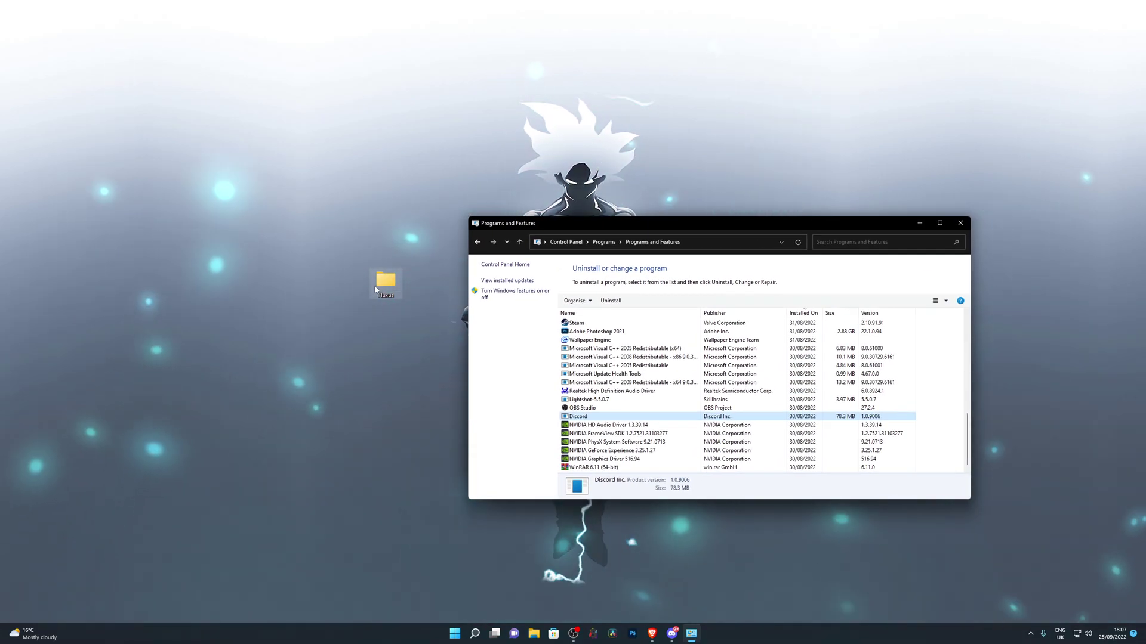
{"action": "left_click", "coordinate": [959, 225]}
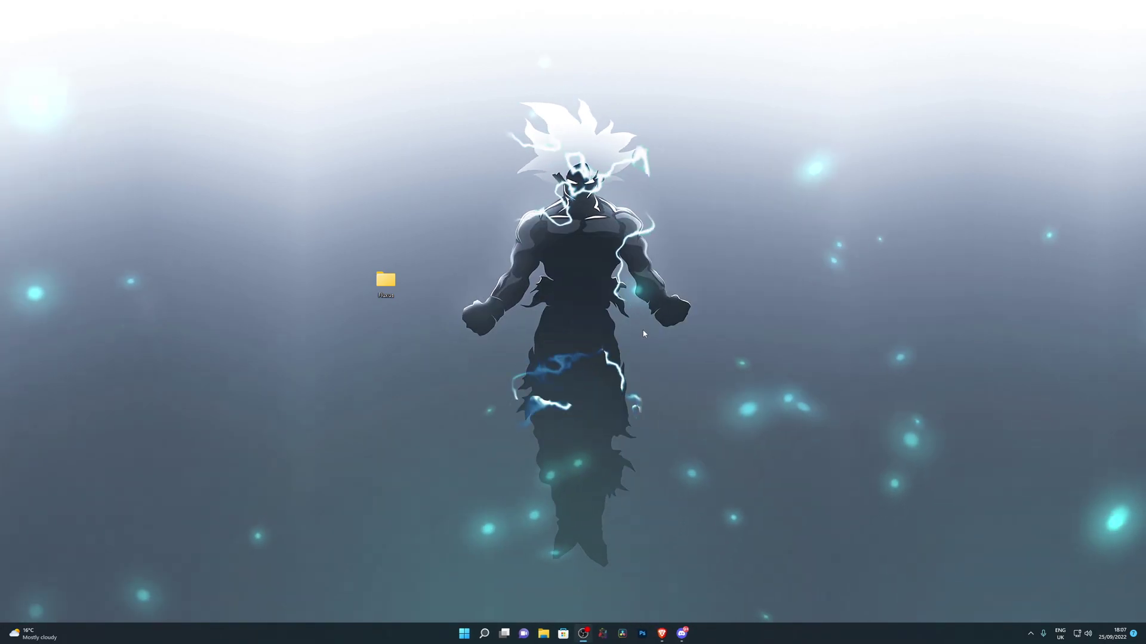
- Open the desktop Fluxus folder and its inner Fluxus folder, and run the Fluxus V7 installer
{"action": "double_click", "coordinate": [386, 280]}
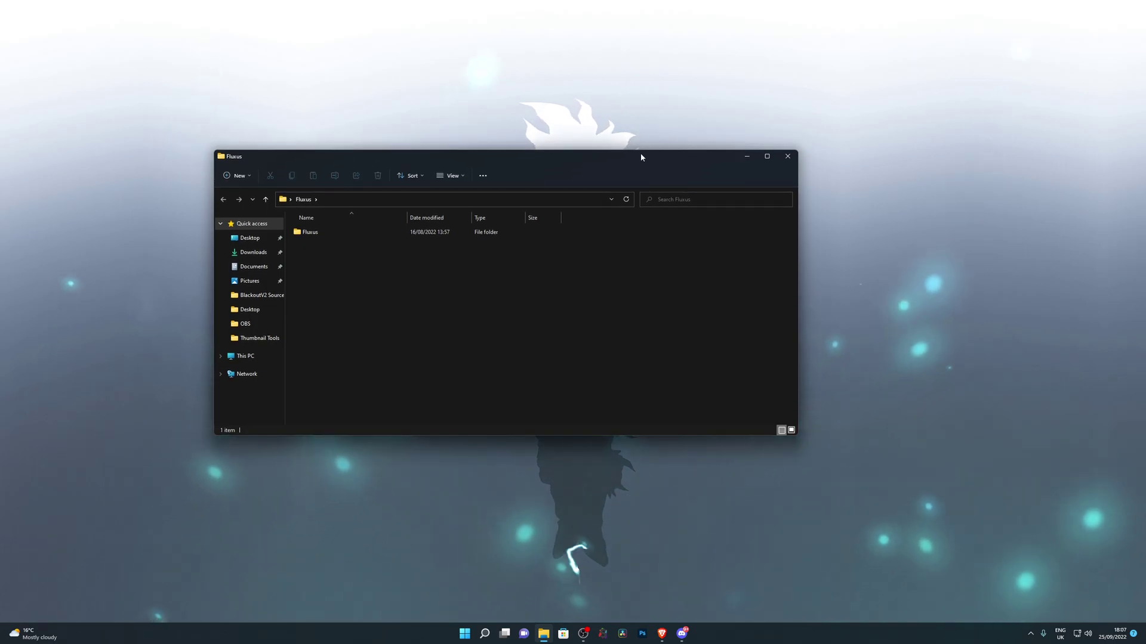
{"action": "left_click_drag", "start_coordinate": [482, 144], "coordinate": [713, 147]}
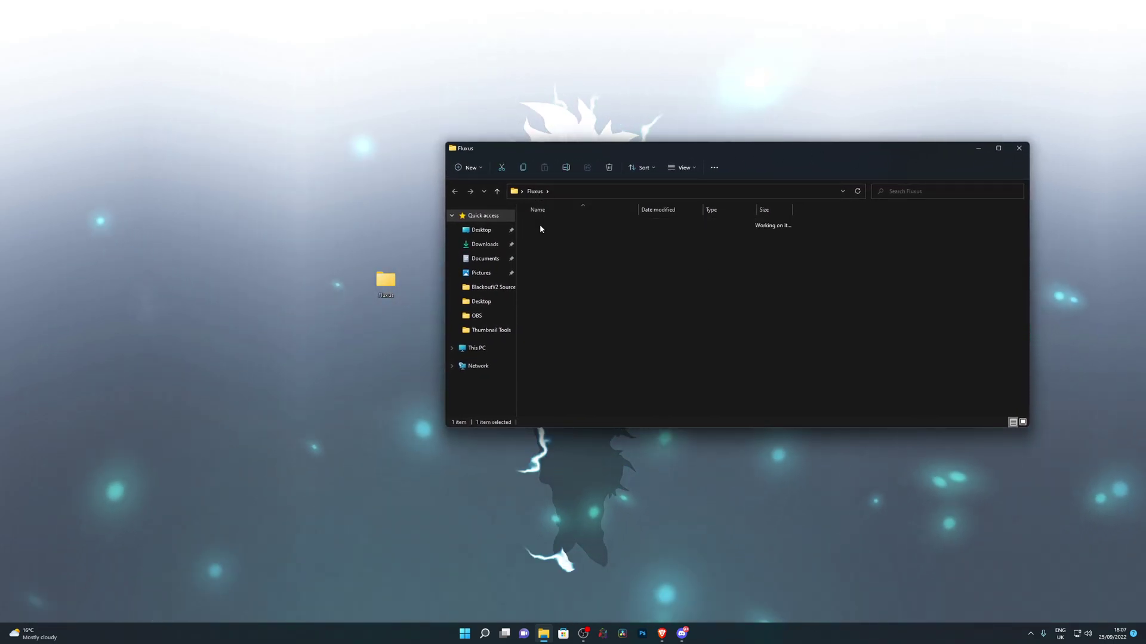
{"action": "double_click", "coordinate": [545, 225]}
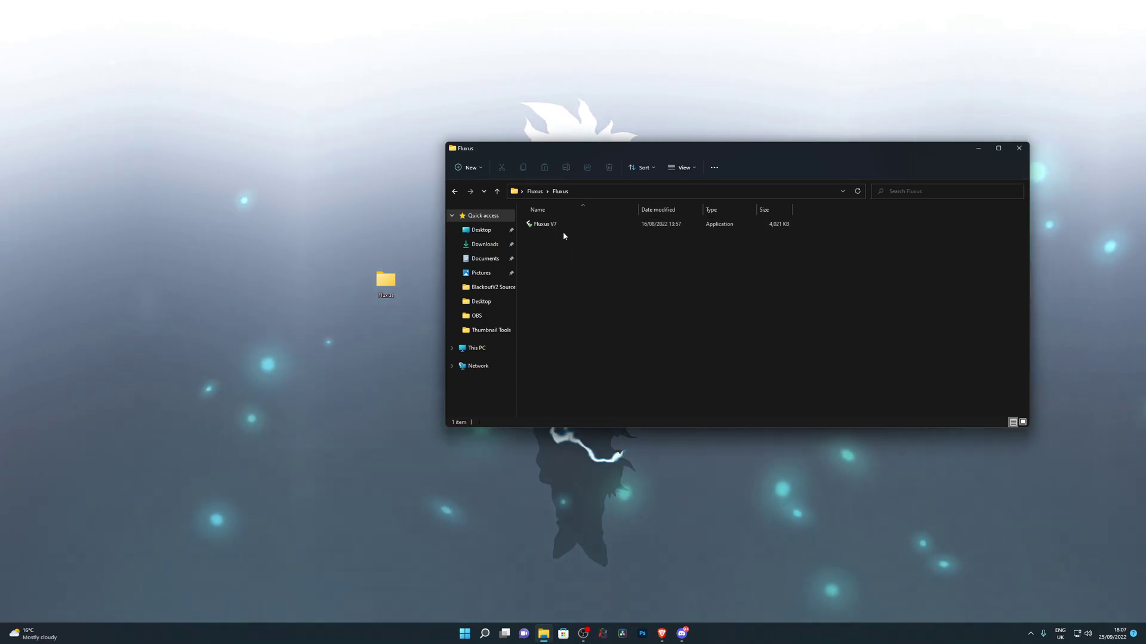
{"action": "left_click", "coordinate": [546, 226]}
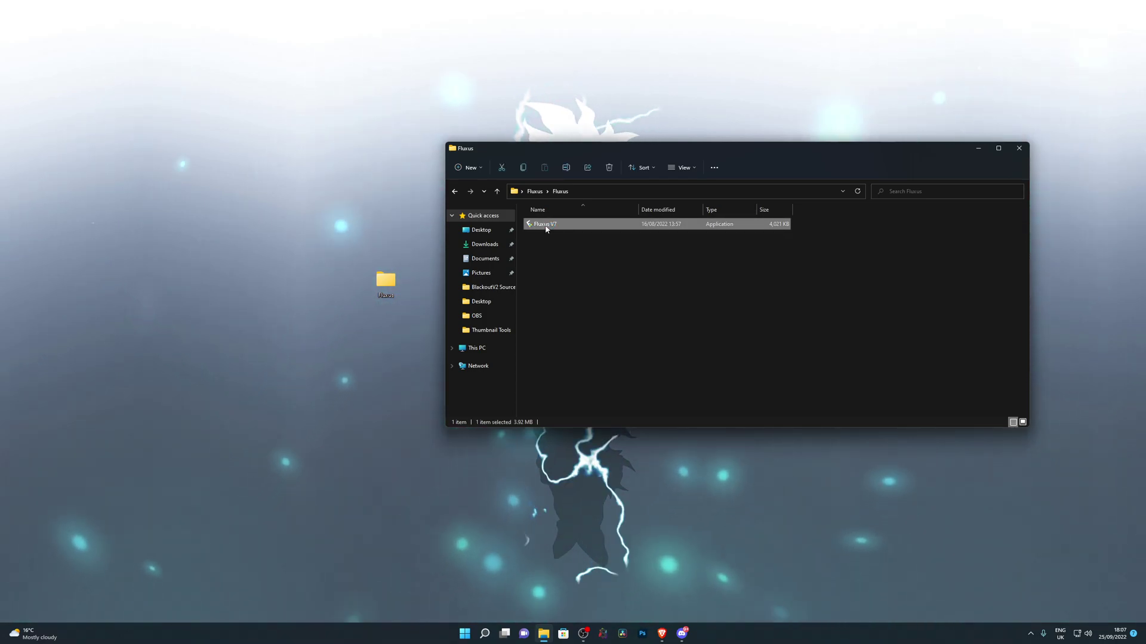
{"action": "double_click", "coordinate": [546, 226]}
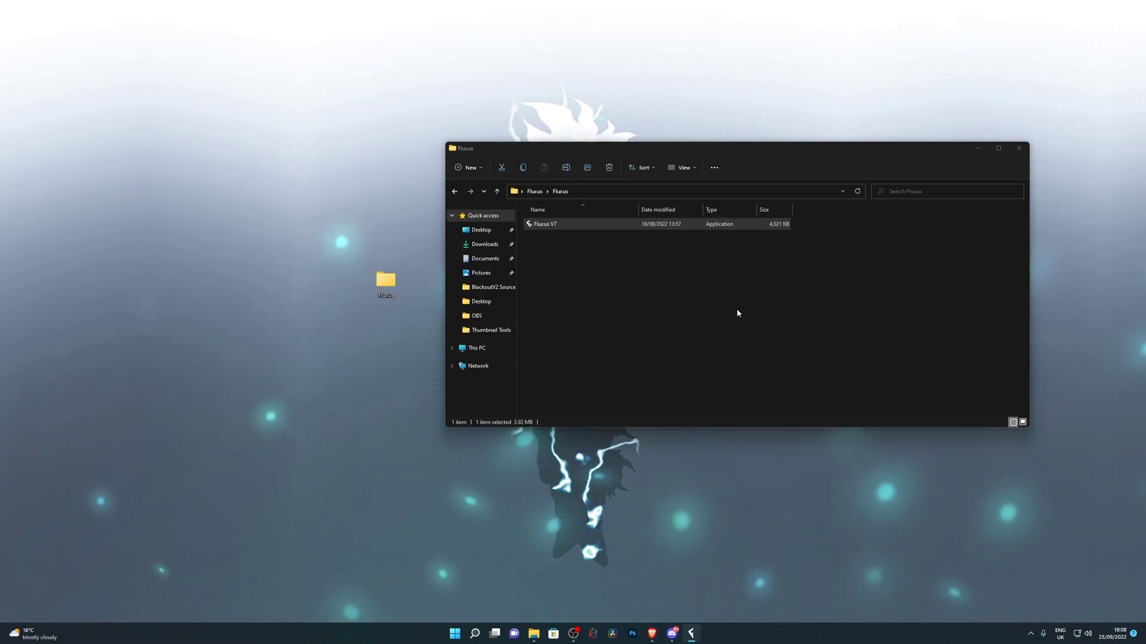
- Accept the Fluxus EULA, install Fluxus at the current running path in a new folder, and close the installer
{"action": "left_click_drag", "start_coordinate": [513, 256], "coordinate": [314, 261]}
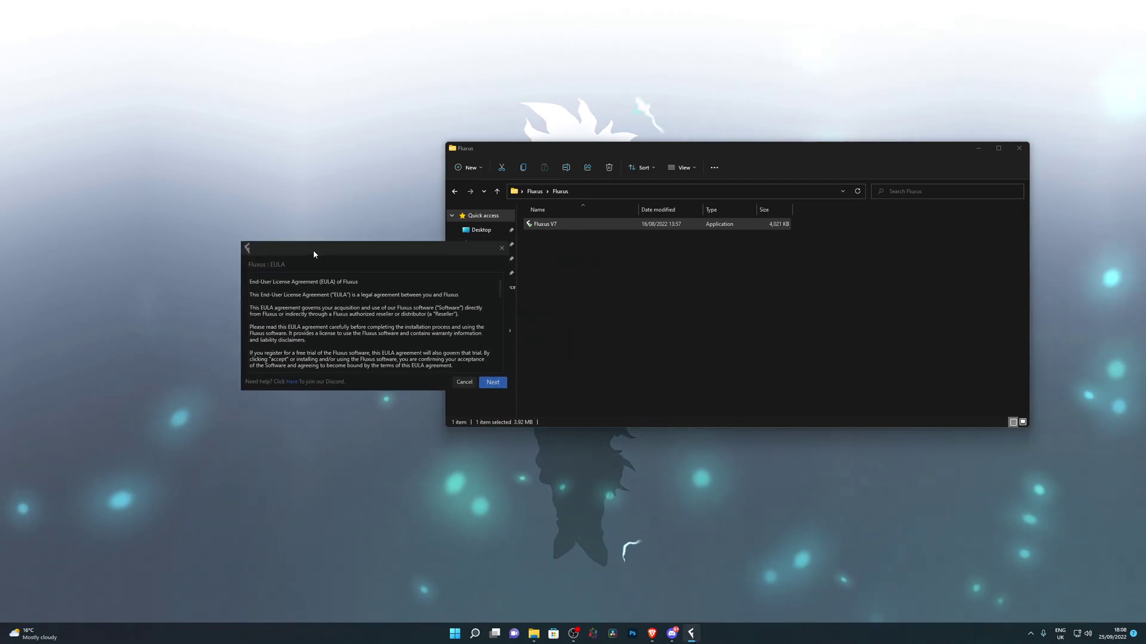
{"action": "left_click", "coordinate": [493, 382]}
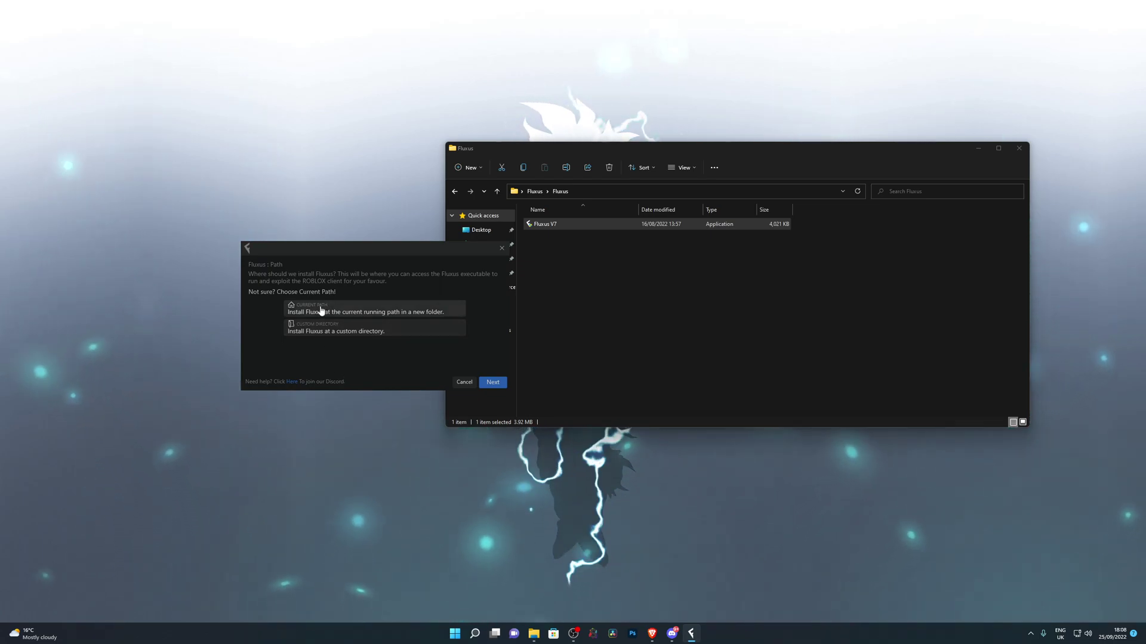
{"action": "left_click", "coordinate": [353, 309]}
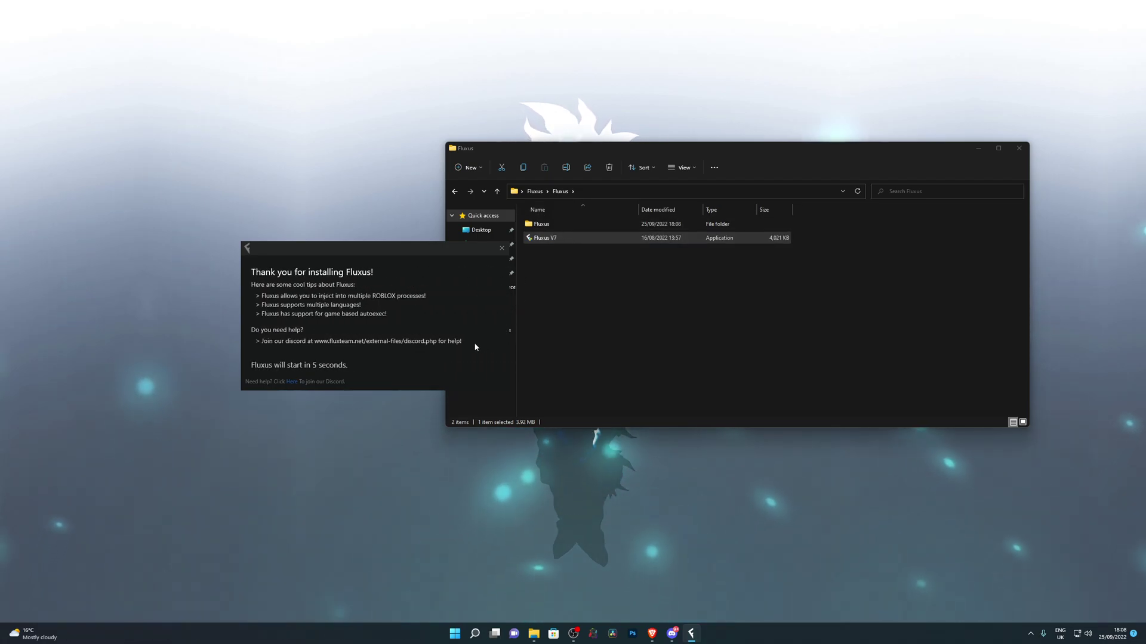
{"action": "left_click", "coordinate": [501, 248]}
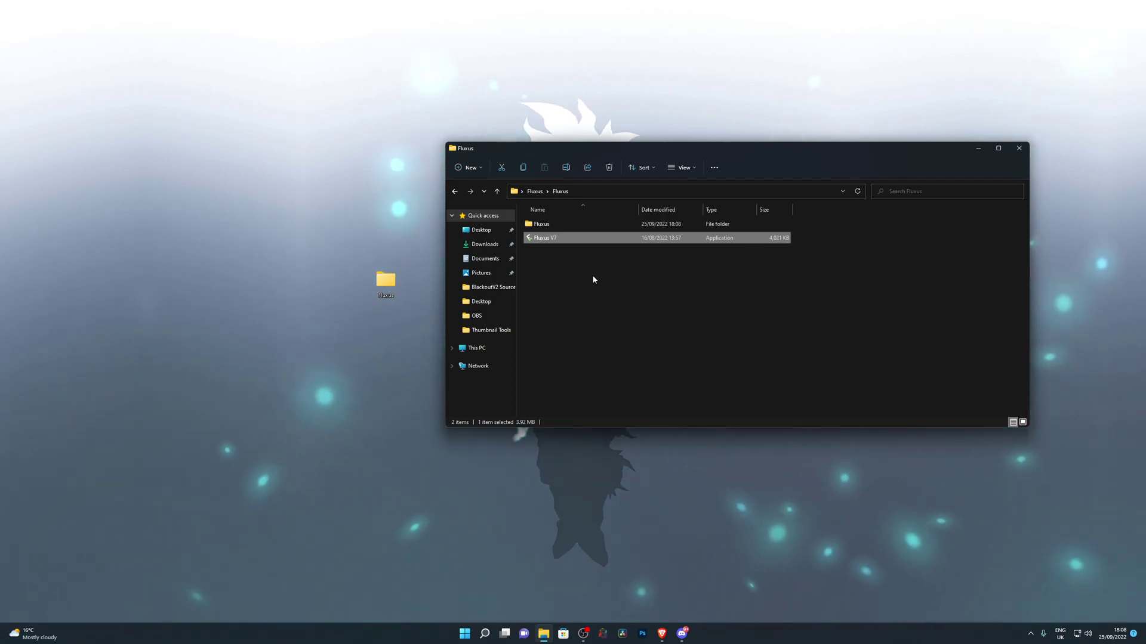
- Launch Fluxus V7 from the newly installed Fluxus folder, minimise File Explorer and move the Fluxus window clear of the desktop folder
{"action": "double_click", "coordinate": [537, 225]}
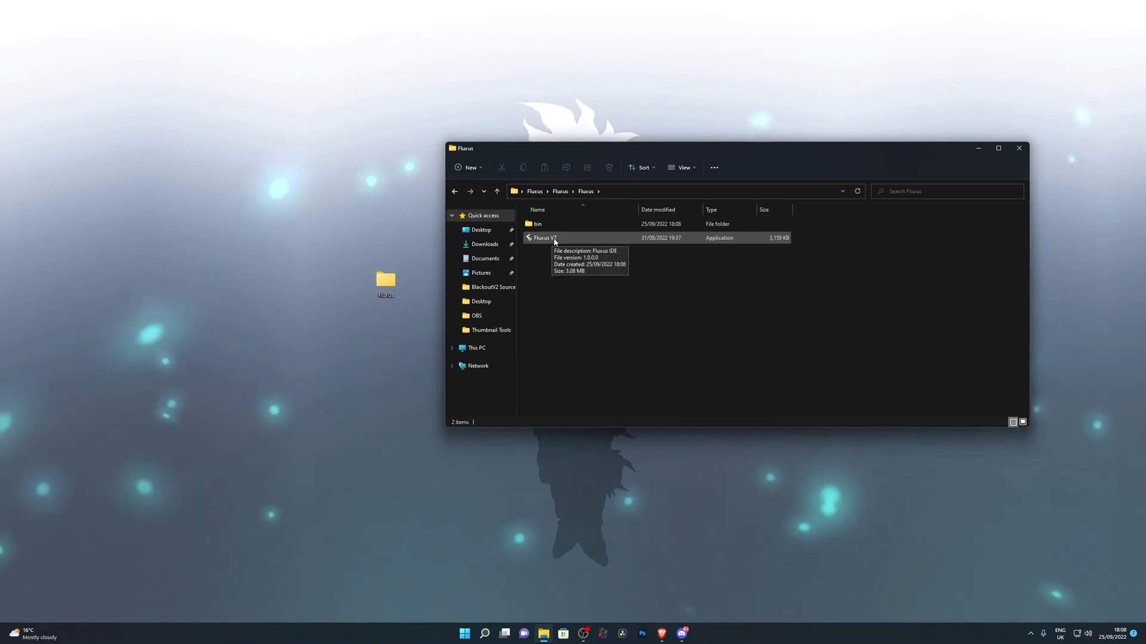
{"action": "double_click", "coordinate": [546, 239]}
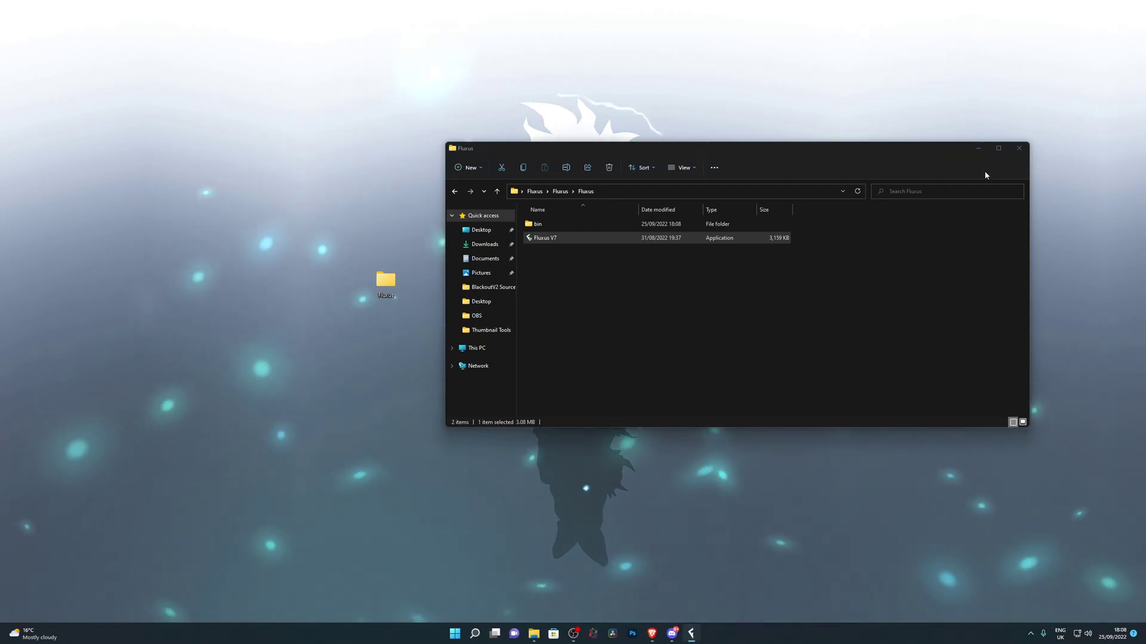
{"action": "left_click", "coordinate": [978, 149]}
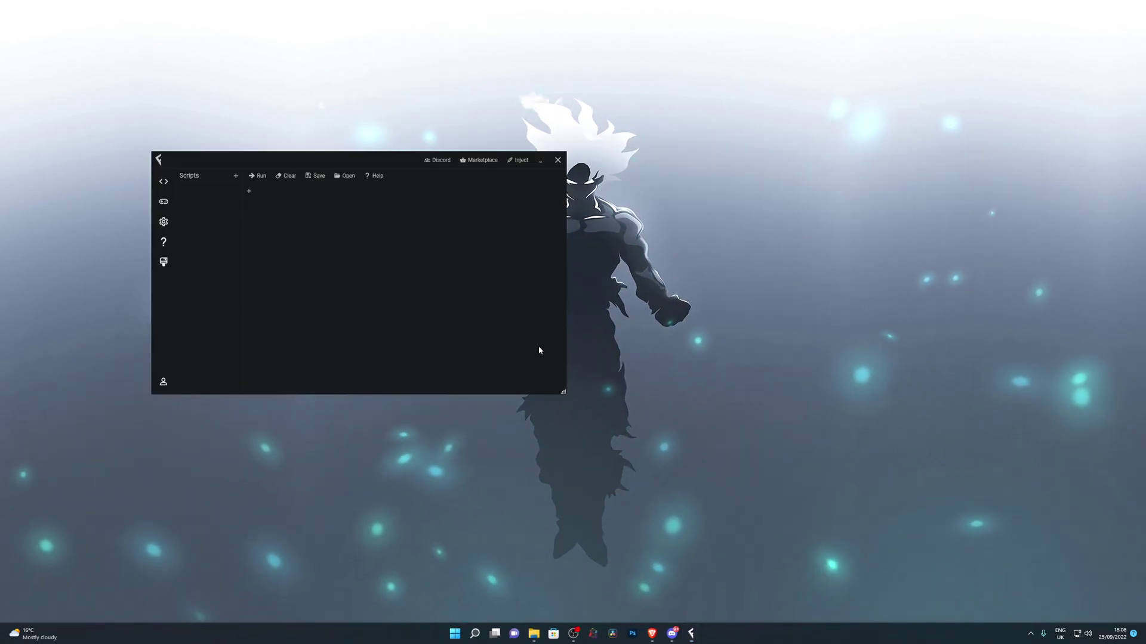
{"action": "left_click_drag", "start_coordinate": [317, 159], "coordinate": [633, 160]}
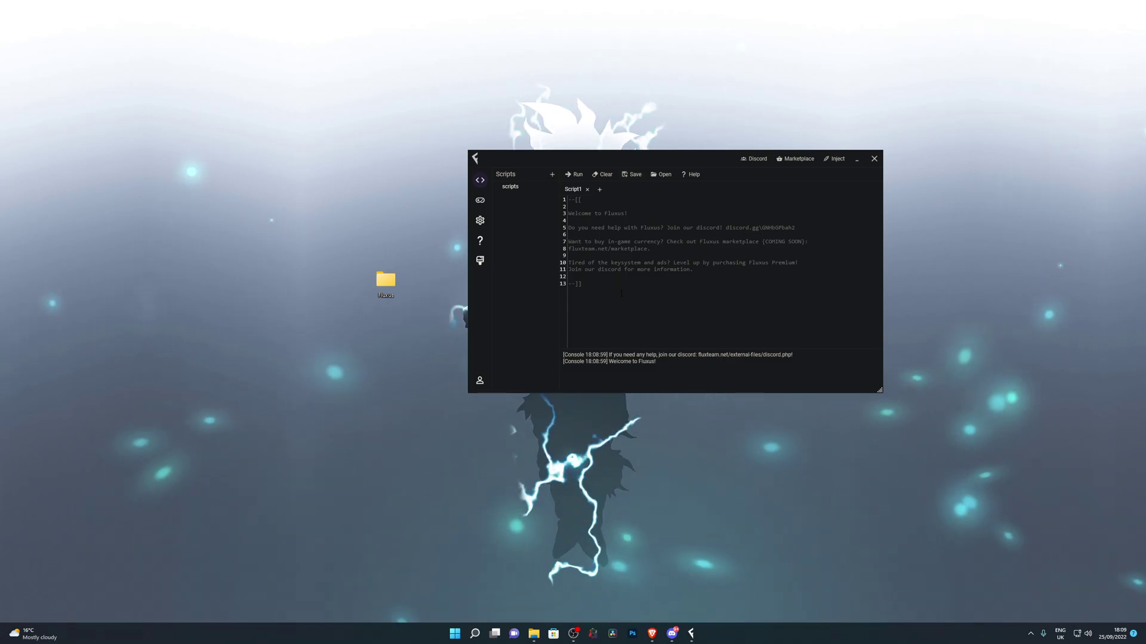
- Switch to the Fluxus key page in Brave, minimise Fluxus, and complete the captcha by selecting the images of hanging plants
{"action": "left_click", "coordinate": [654, 633]}
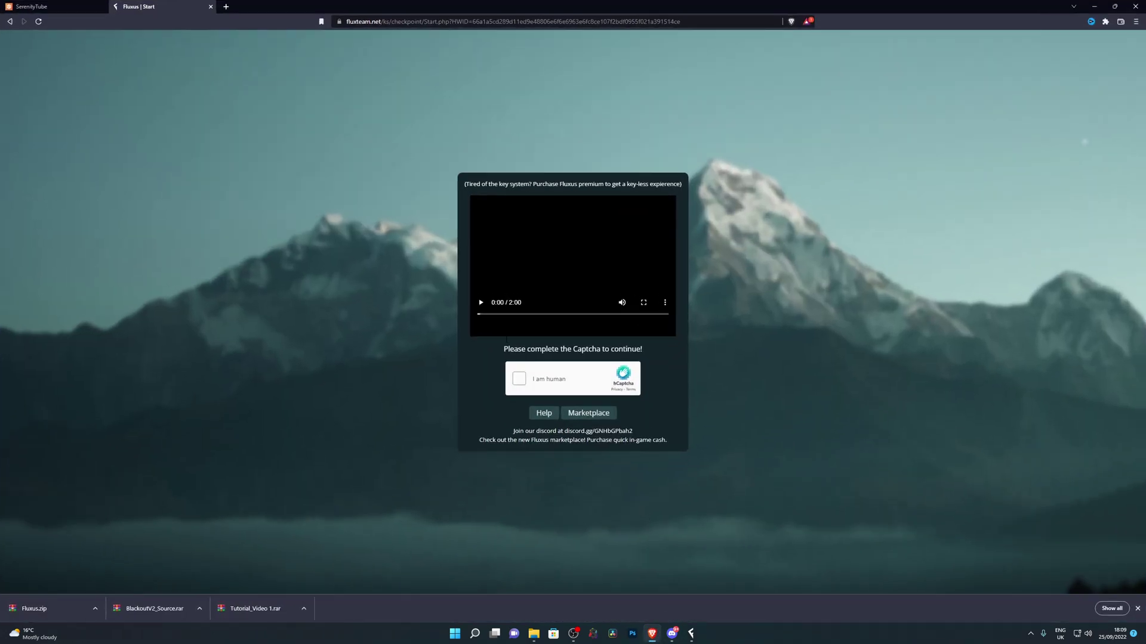
{"action": "left_click", "coordinate": [690, 630]}
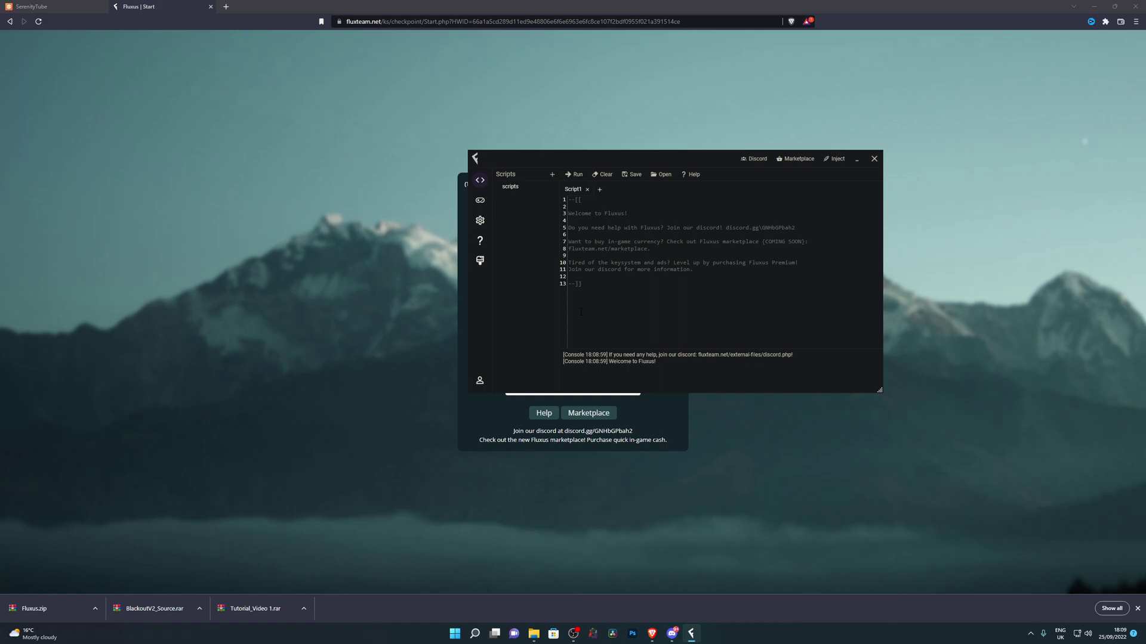
{"action": "left_click", "coordinate": [857, 160]}
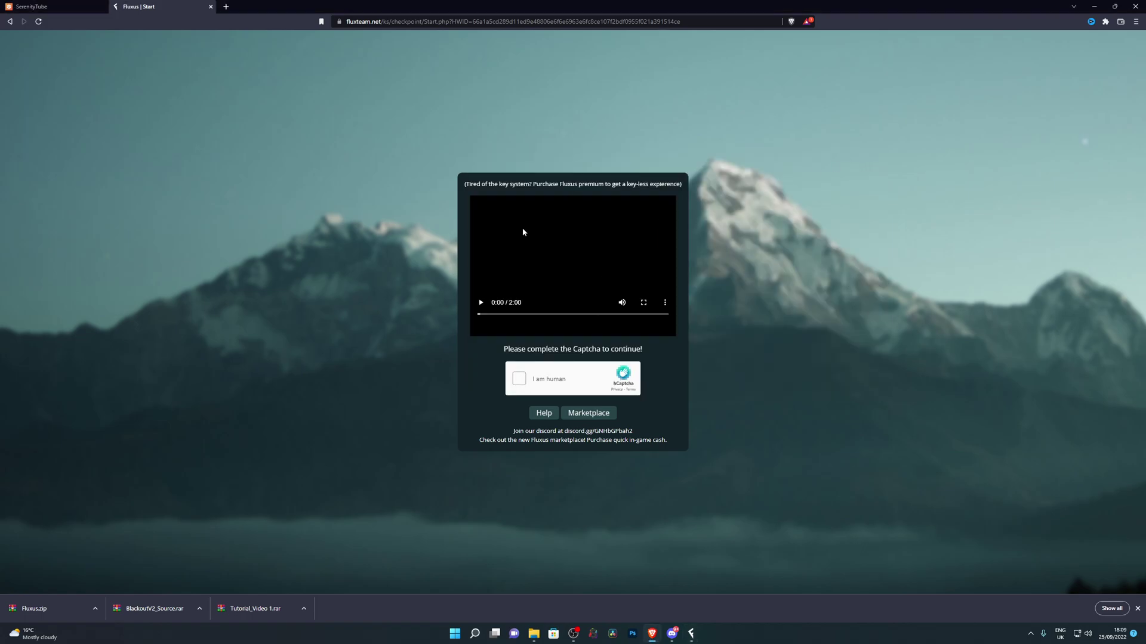
{"action": "left_click", "coordinate": [527, 379]}
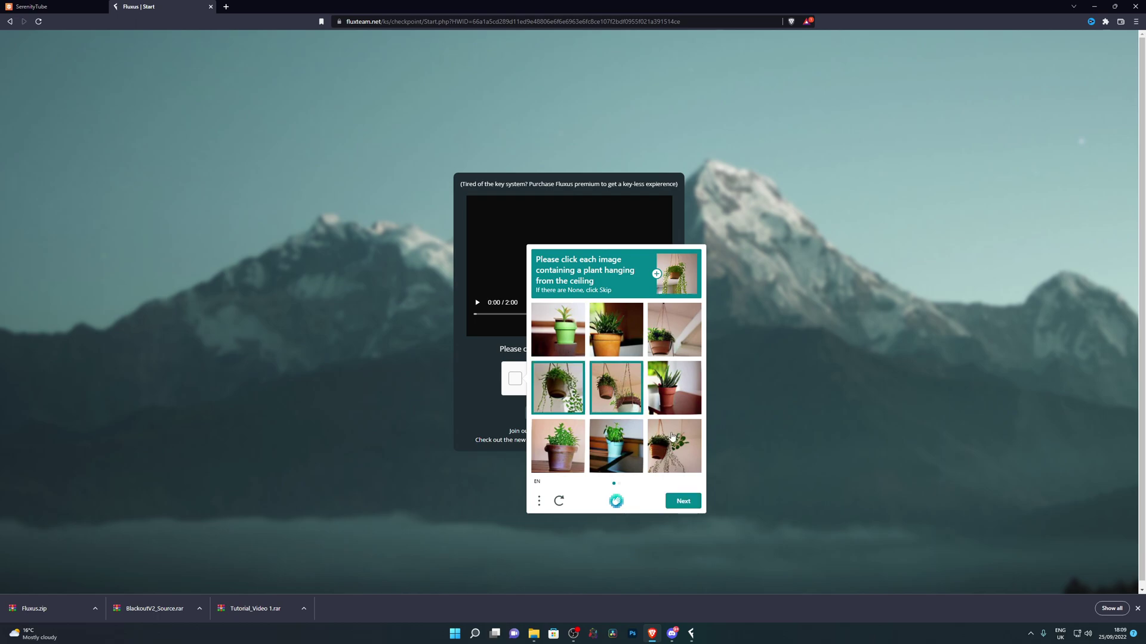
{"action": "left_click", "coordinate": [684, 501]}
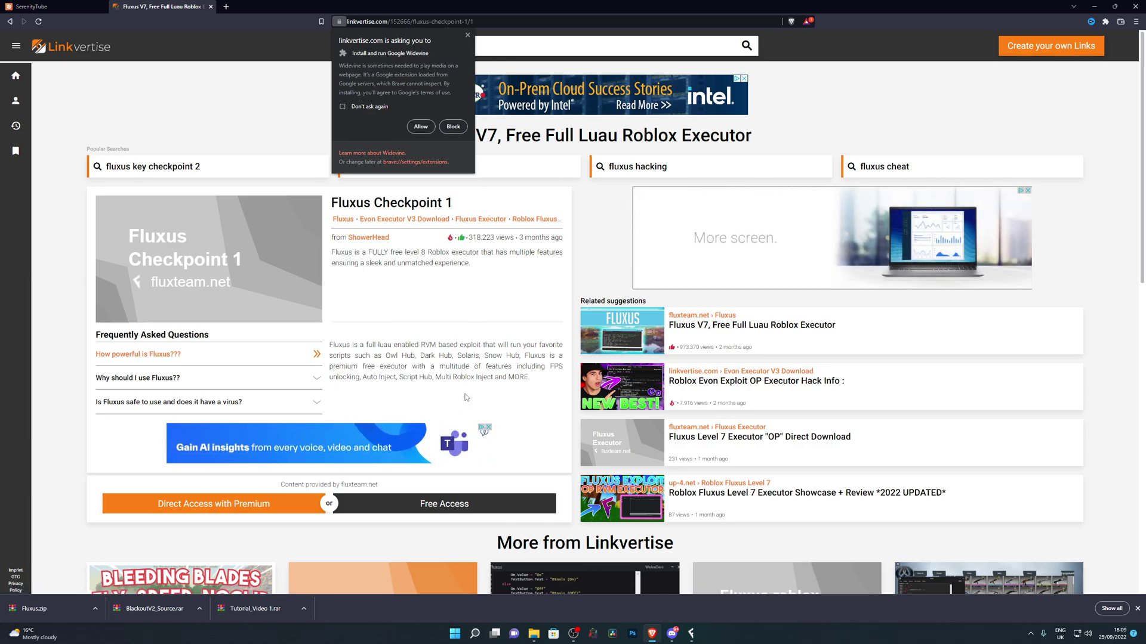
- Pass Fluxus Checkpoint 1 and Checkpoint 2 on Linkvertise with Free Access, dismissing the Google Widevine installation prompt
{"action": "left_click", "coordinate": [452, 505]}
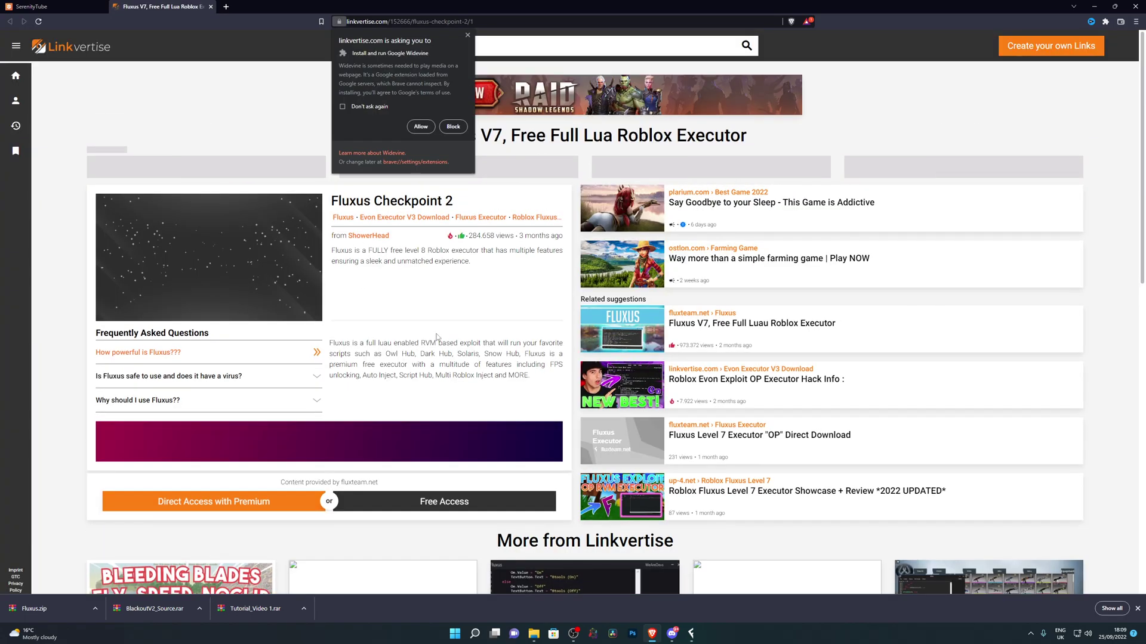
{"action": "left_click", "coordinate": [467, 35]}
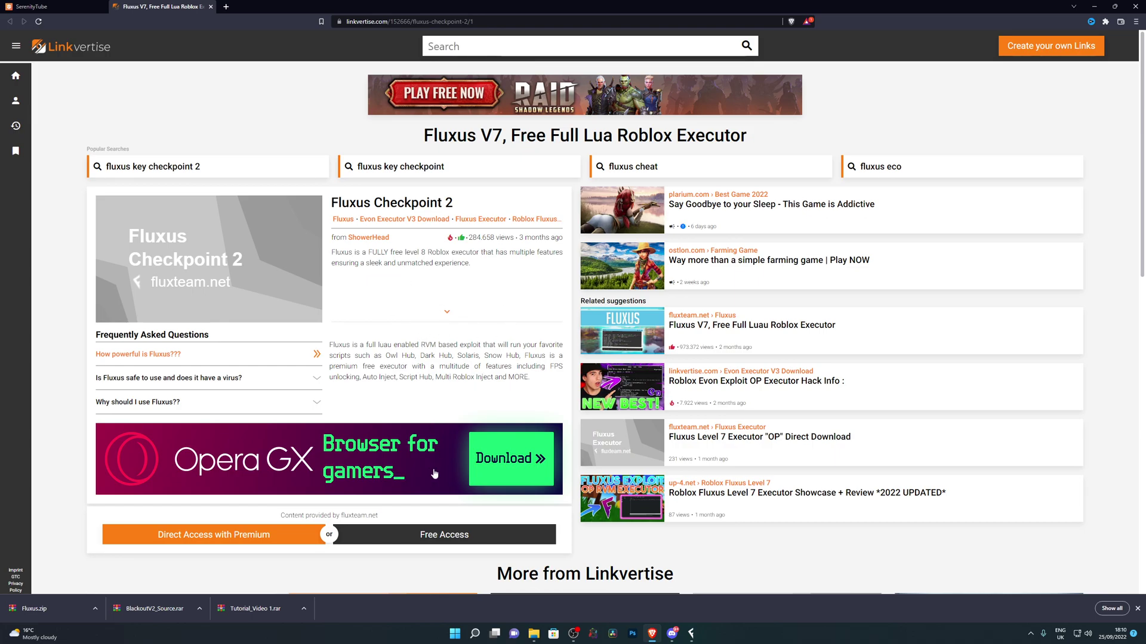
{"action": "left_click", "coordinate": [439, 535]}
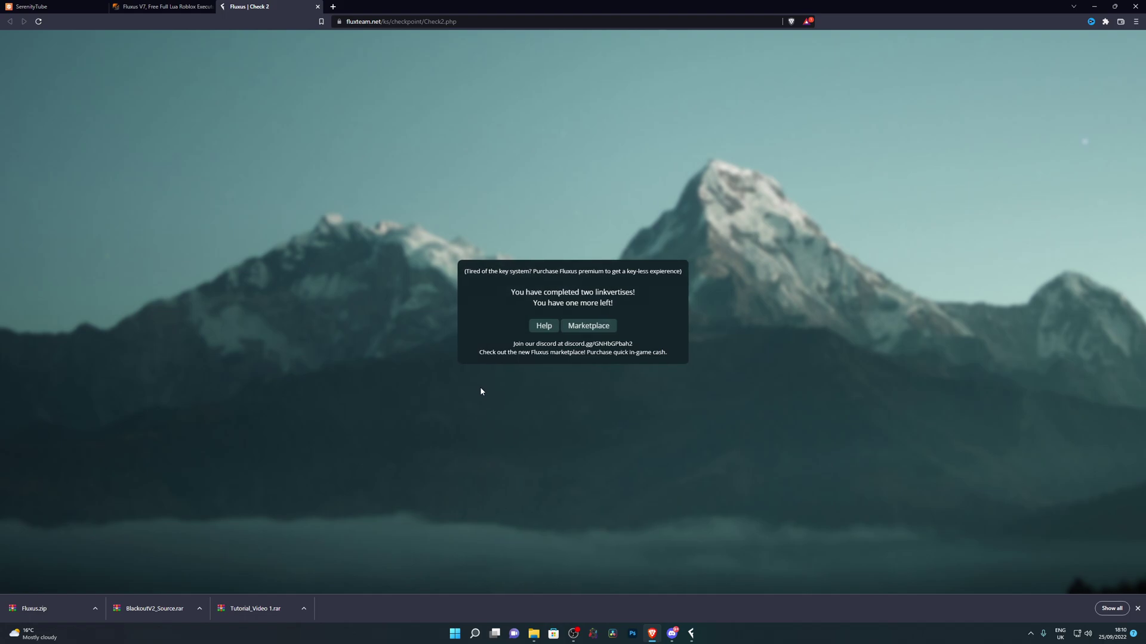